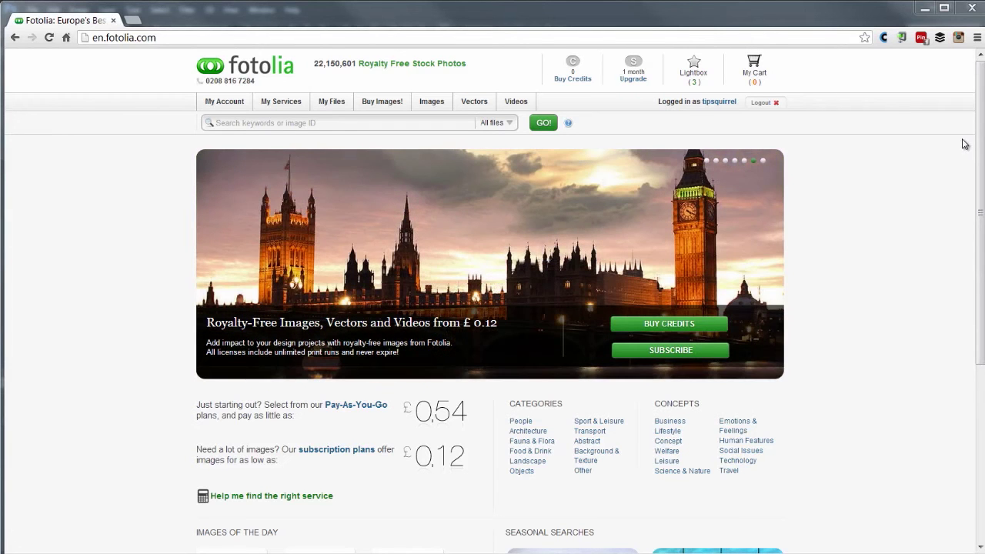
Step: Scroll to the Fotolia footer and open the Partners page listing Adobe, AudioMicro and Microsoft Office
left_click_drag(982, 142, 982, 319)
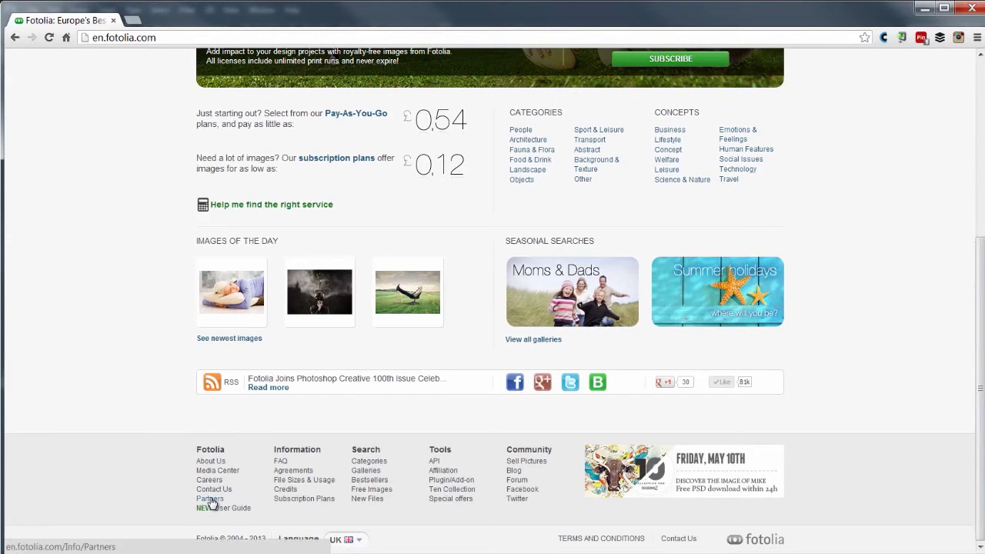
left_click(210, 501)
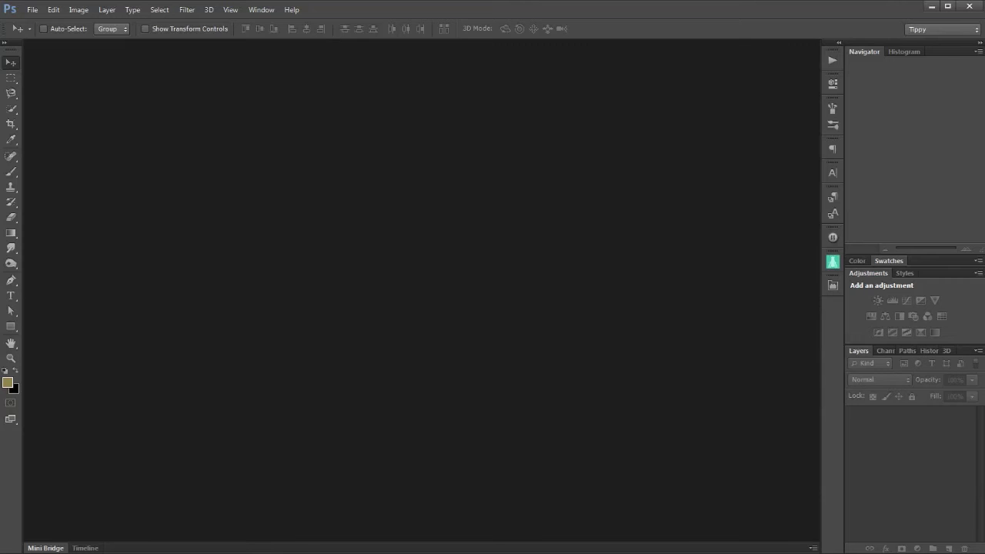
Step: Open the Fotolia panel from Window > Extensions and log in to the Fotolia account
left_click(262, 9)
mouse_move(271, 60)
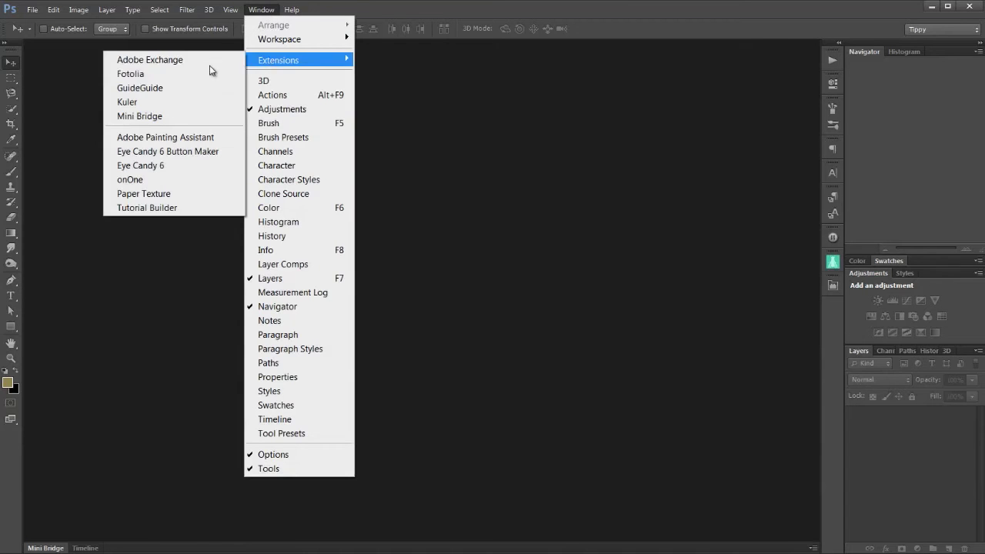
left_click(196, 75)
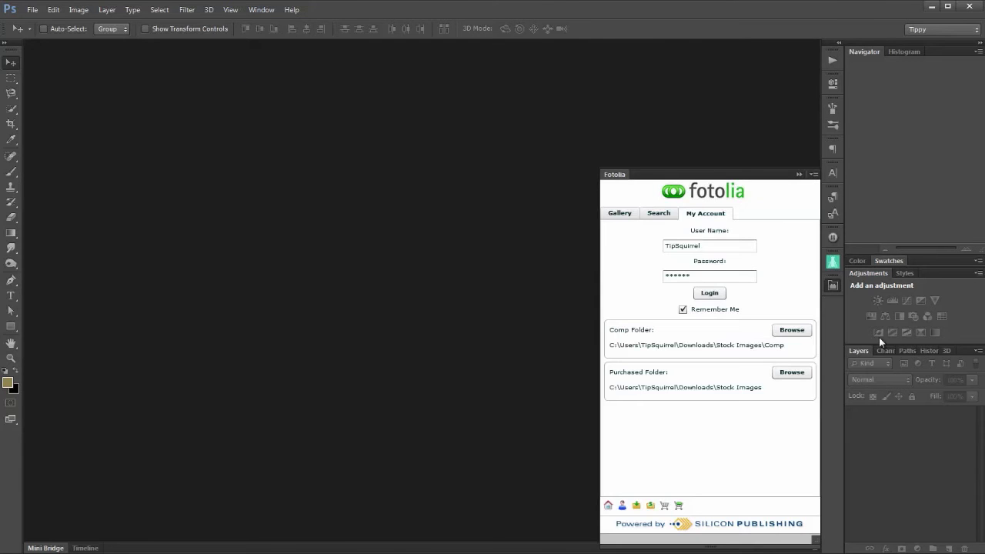
left_click(703, 297)
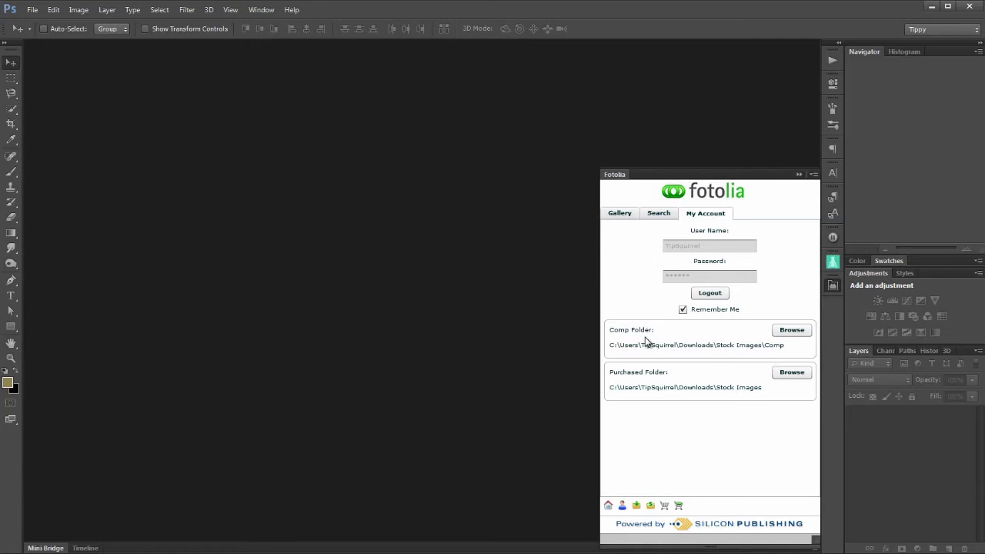
Step: Search the Fotolia panel for 'road' and scroll through the results
left_click(656, 216)
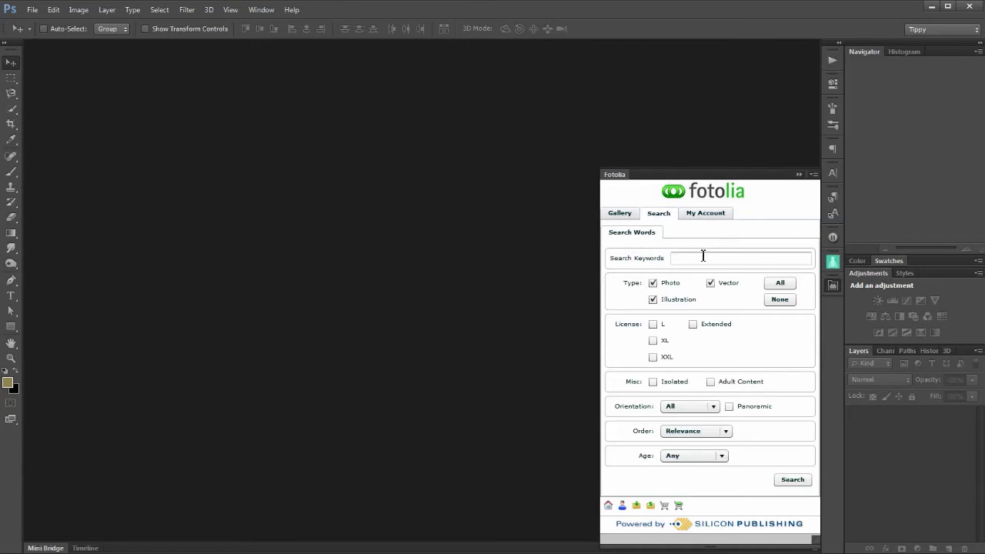
left_click(700, 257)
type("road")
key("Return")
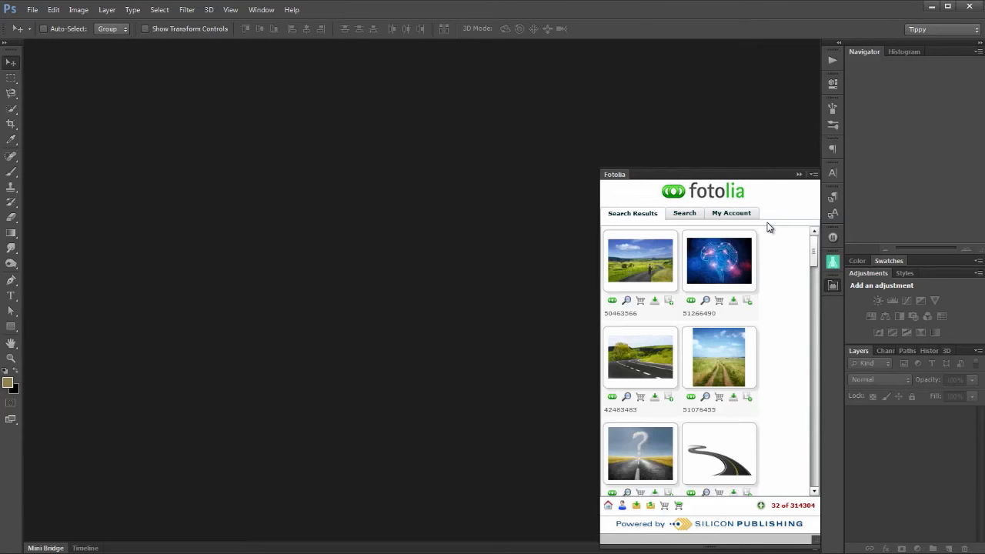
left_click_drag(814, 254, 814, 231)
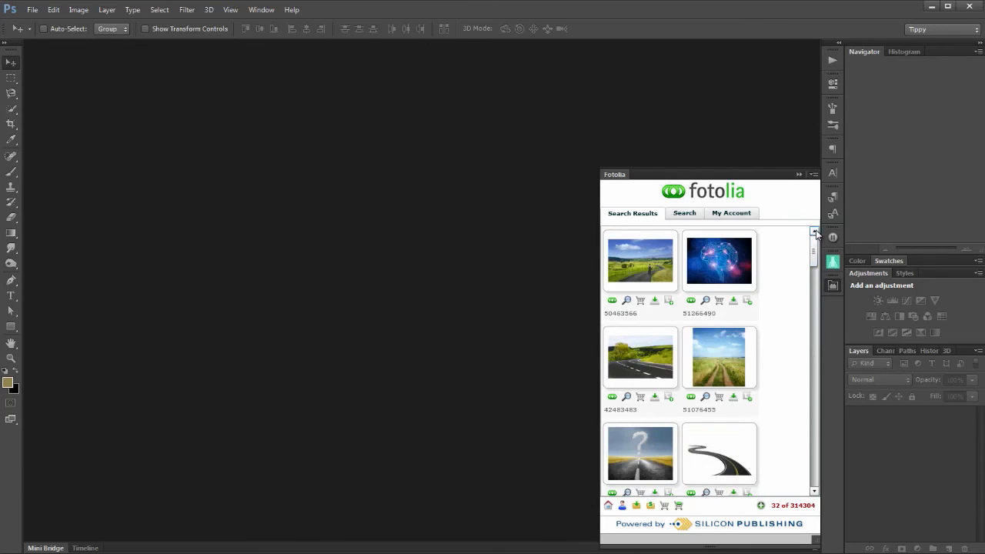
Step: Refine the keywords to 'desert road' and search again, getting 9543 results
left_click(673, 215)
left_click(674, 260)
type("desert road")
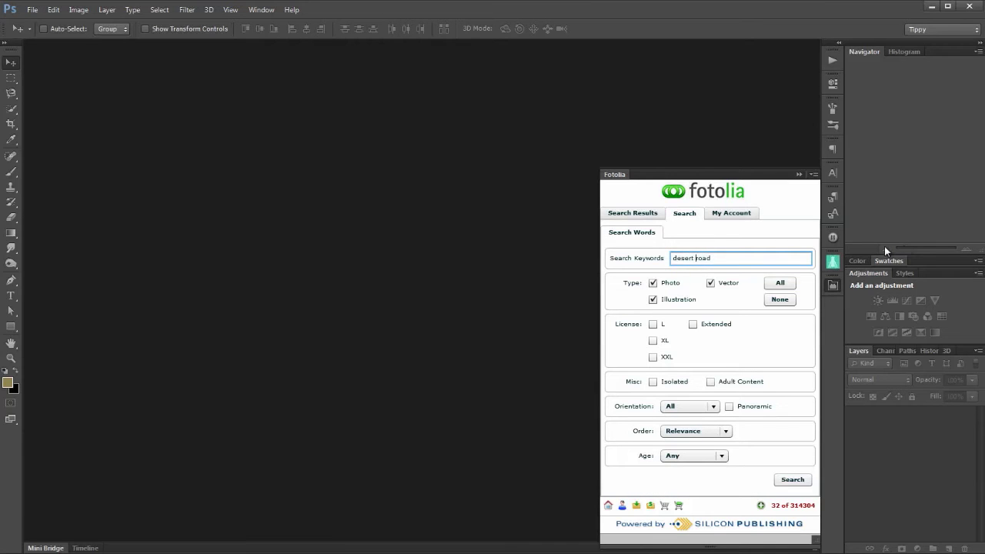
key("Return")
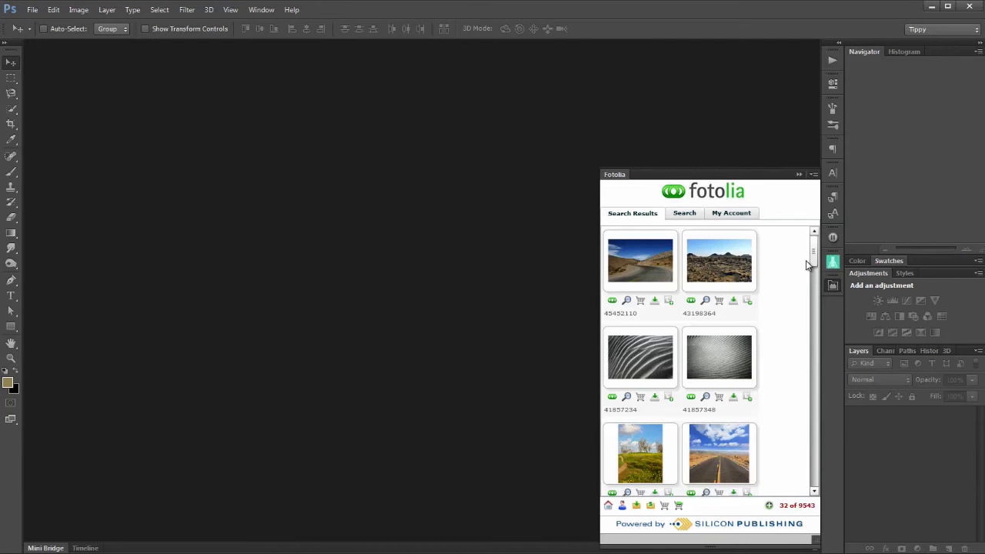
Step: Preview road images 47081793 and 46500245, then download a comp of 47081793
left_click_drag(811, 264, 814, 285)
left_click(706, 302)
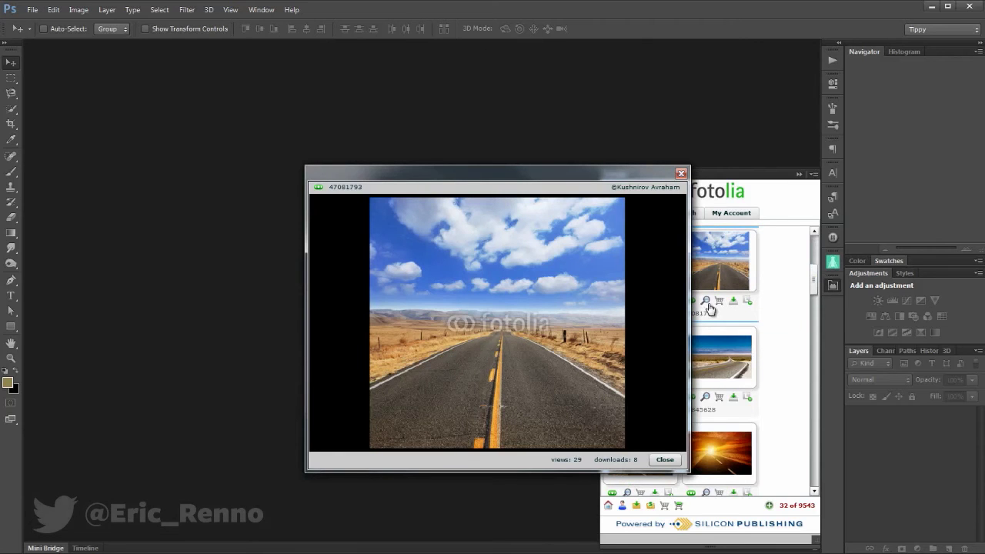
left_click(665, 459)
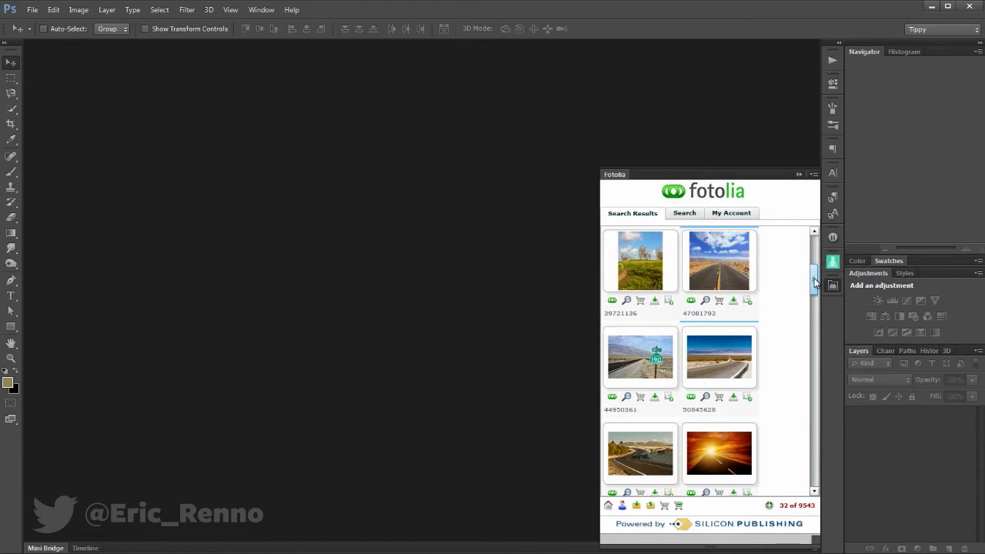
scroll(815, 283, "down", 2)
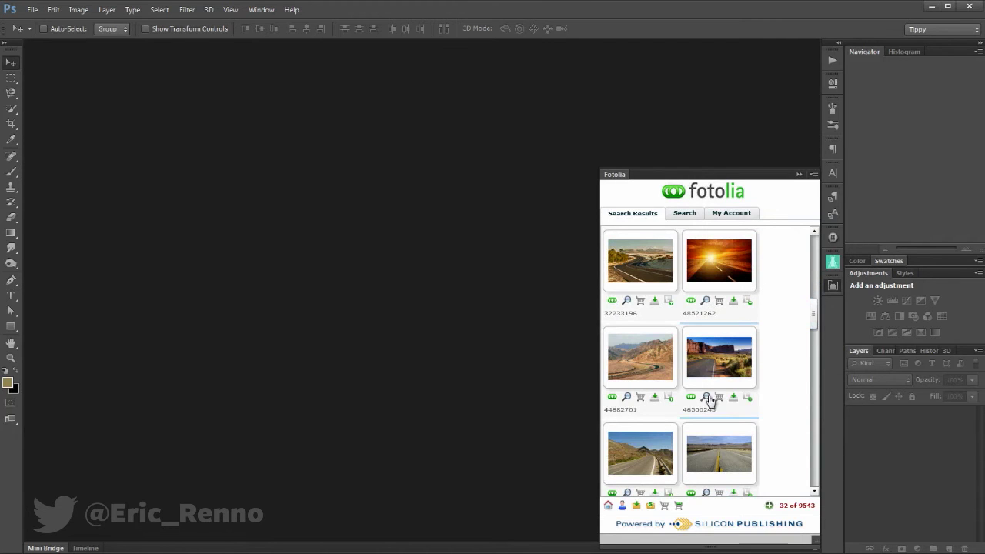
left_click(706, 399)
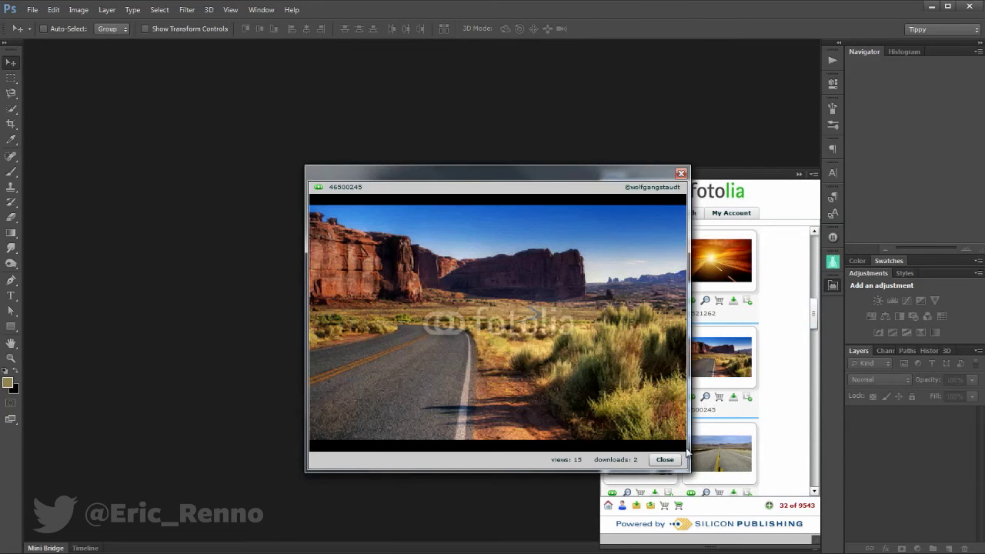
left_click(665, 459)
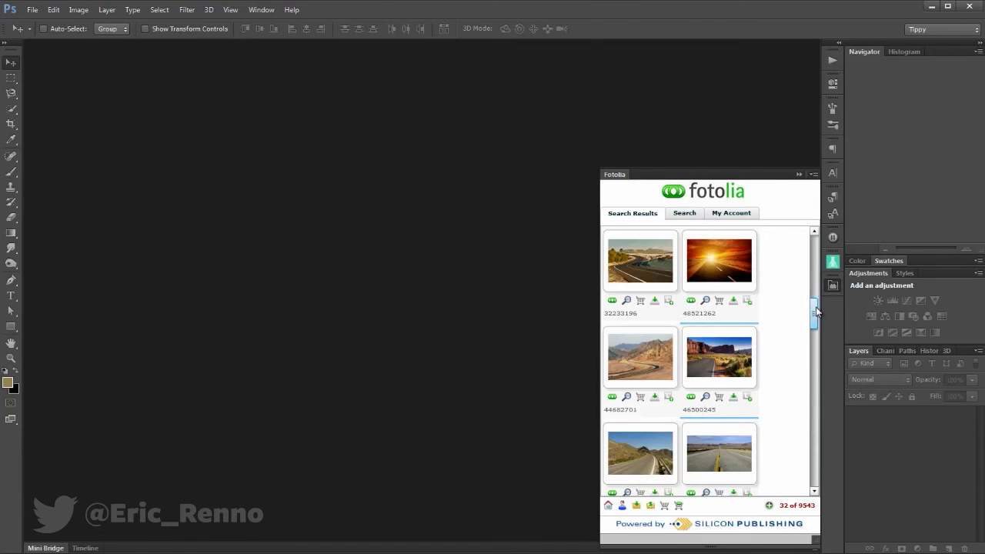
scroll(816, 310, "up", 2)
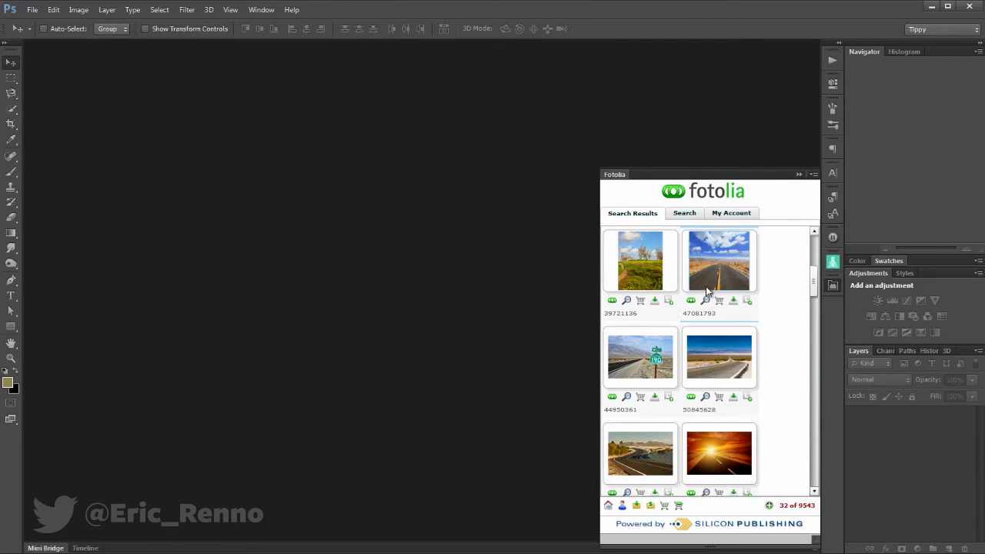
left_click(705, 301)
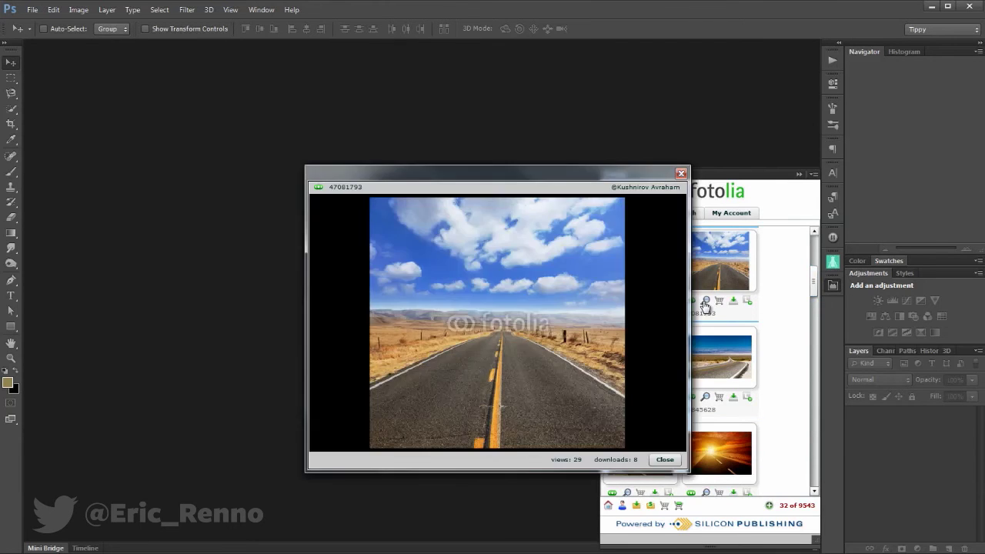
left_click(668, 434)
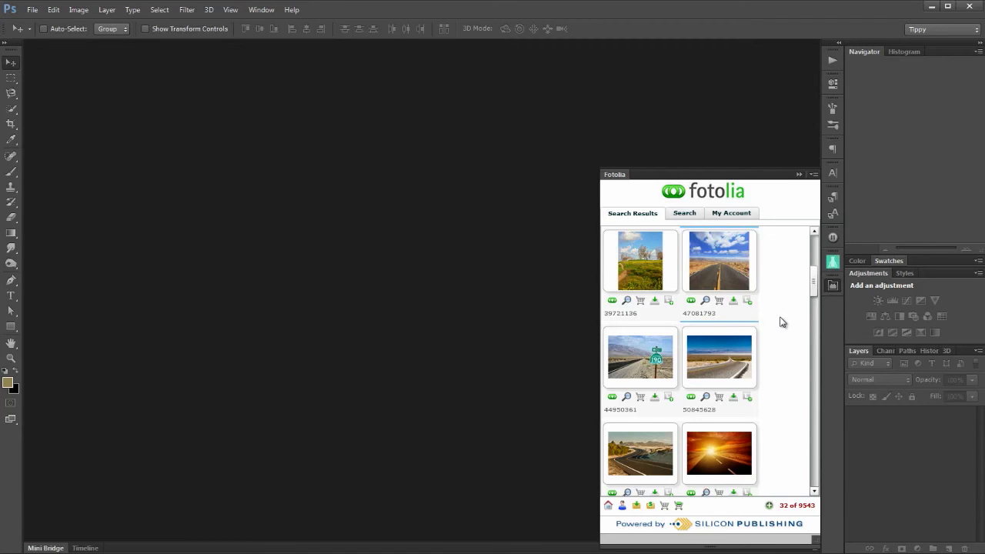
left_click(734, 300)
Step: Open comp 47081793 from the Fotolia panel as the Photoshop document 47081793.jpg
left_click_drag(719, 262, 321, 335)
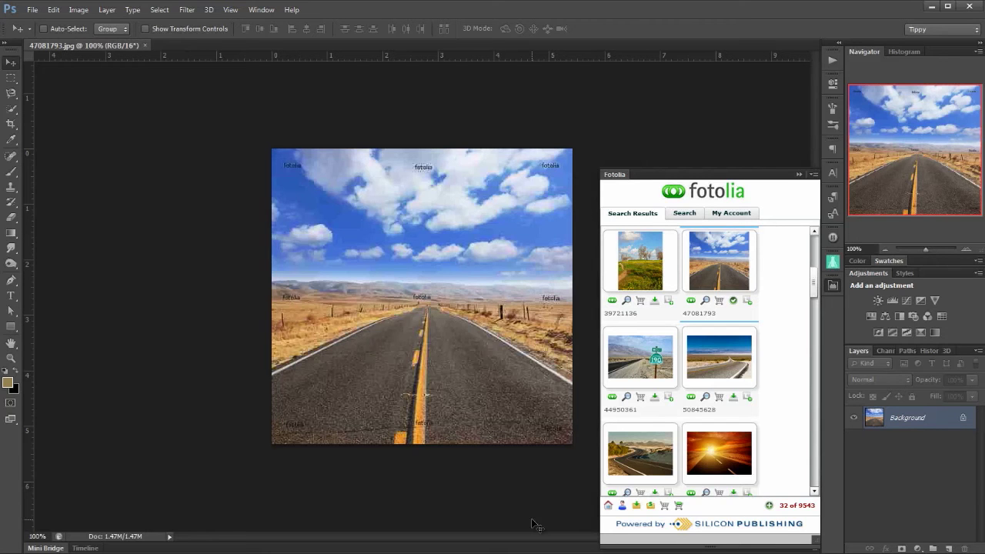
Step: Replace the desert road keywords with 'hitchhiker', correct the spelling, and rerun the search
left_click(682, 212)
left_click_drag(720, 259, 649, 263)
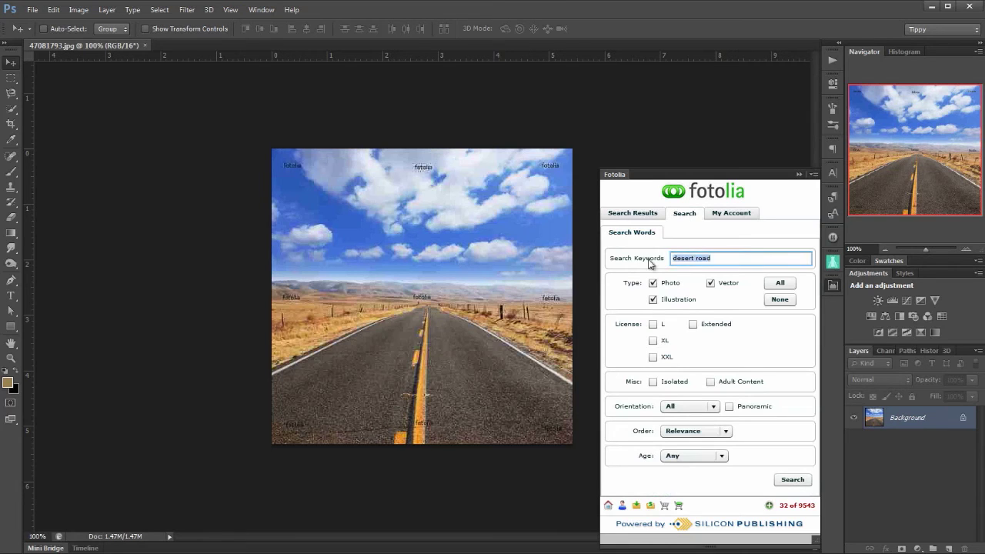
type("hitch hicker")
key("Return")
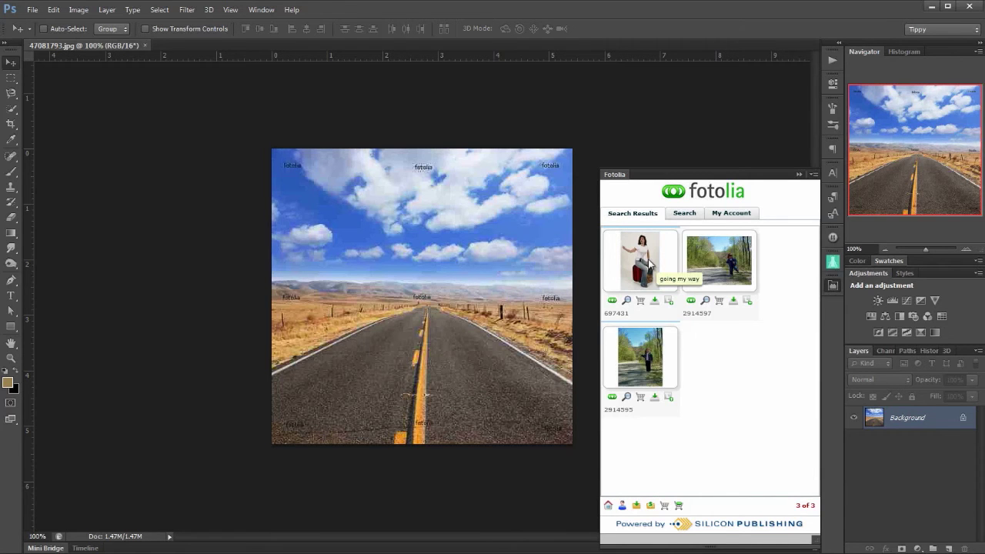
left_click(683, 215)
triple_click(691, 258)
left_click(691, 259)
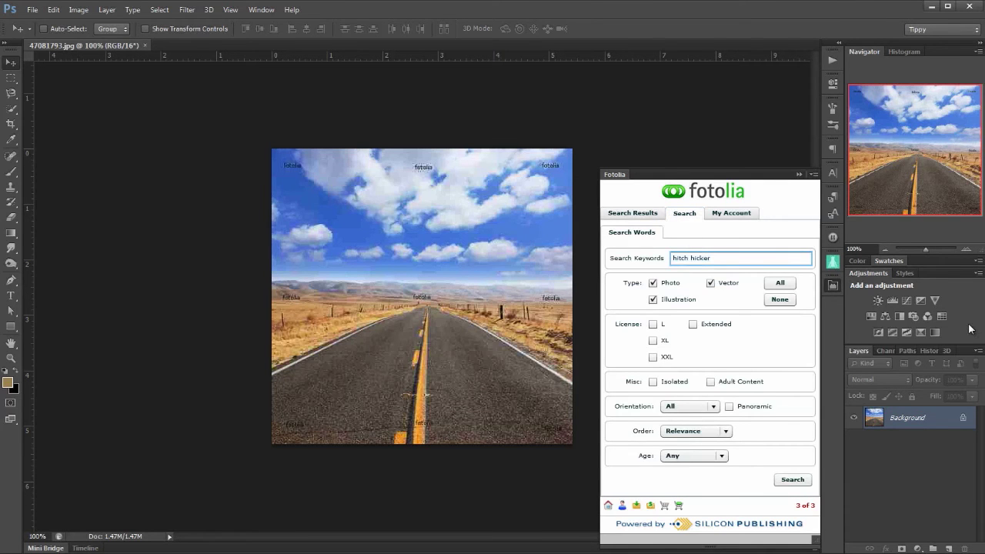
key("Return")
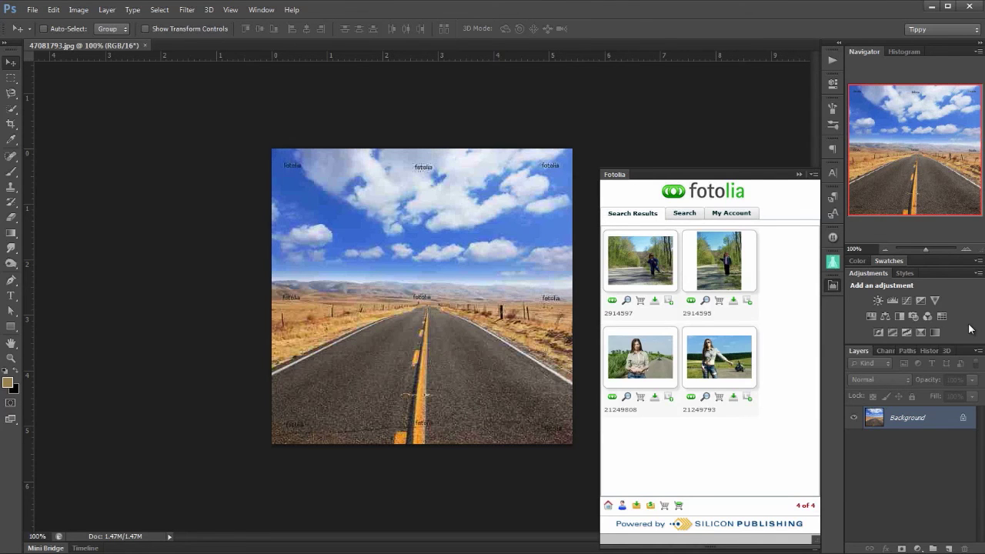
Step: Preview hitchhiker image 21249793, then return to the search form with 'hitchhiker' entered
left_click(705, 396)
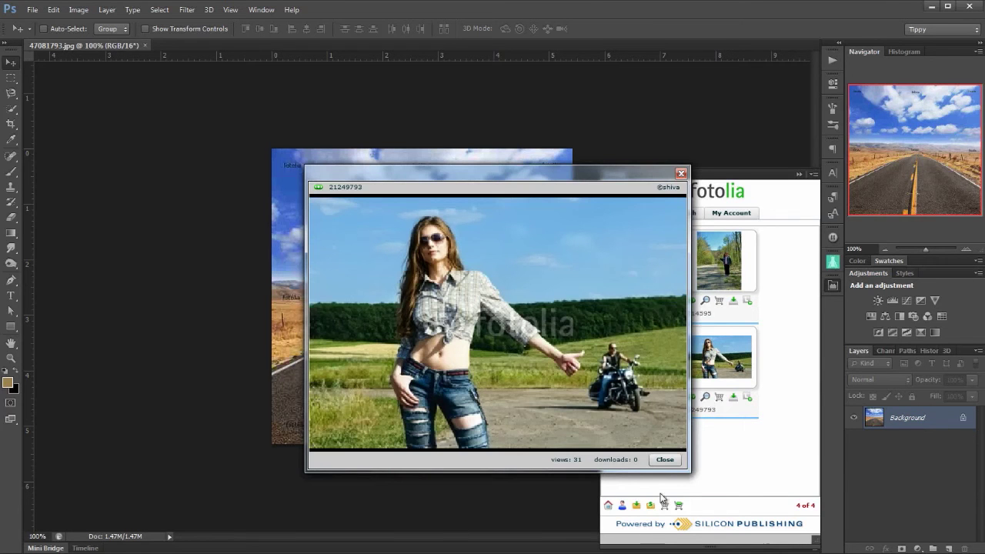
left_click(665, 460)
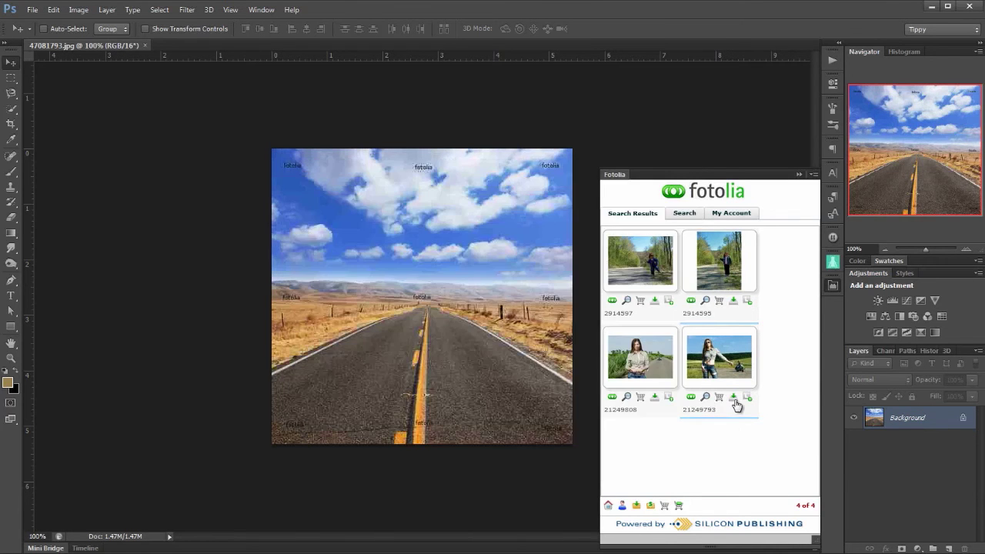
left_click(685, 219)
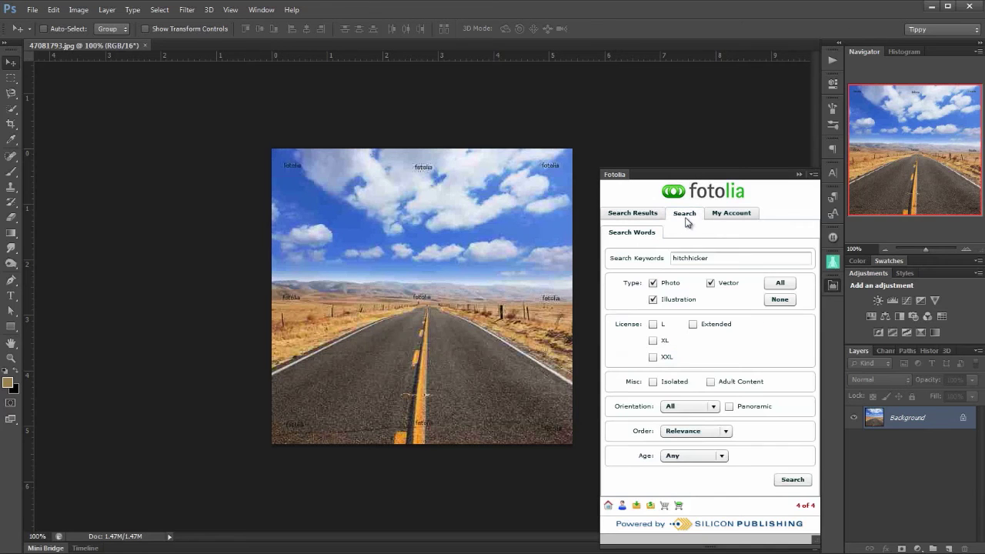
left_click(700, 259)
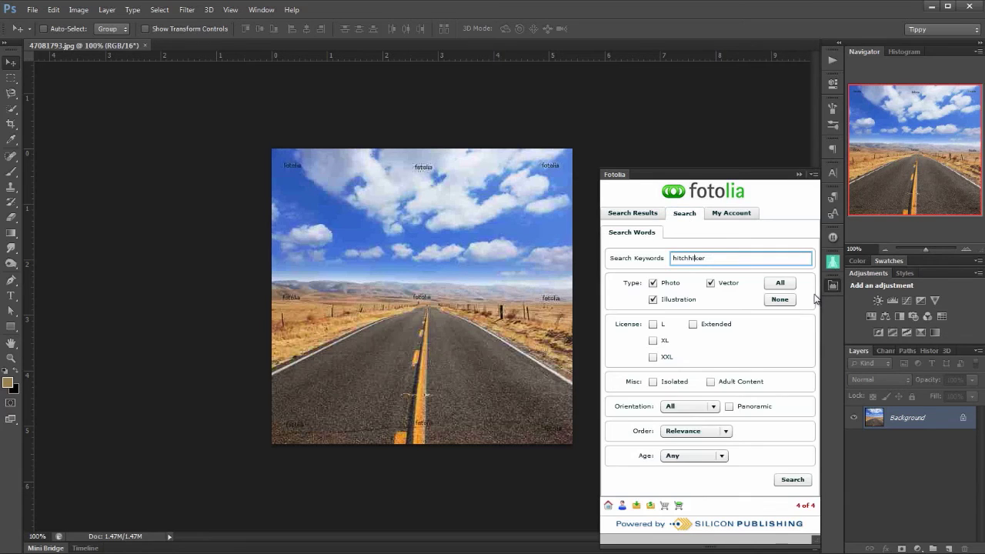
Step: Run the hitchhiker search, preview comp 41309042, and download it
key("Return")
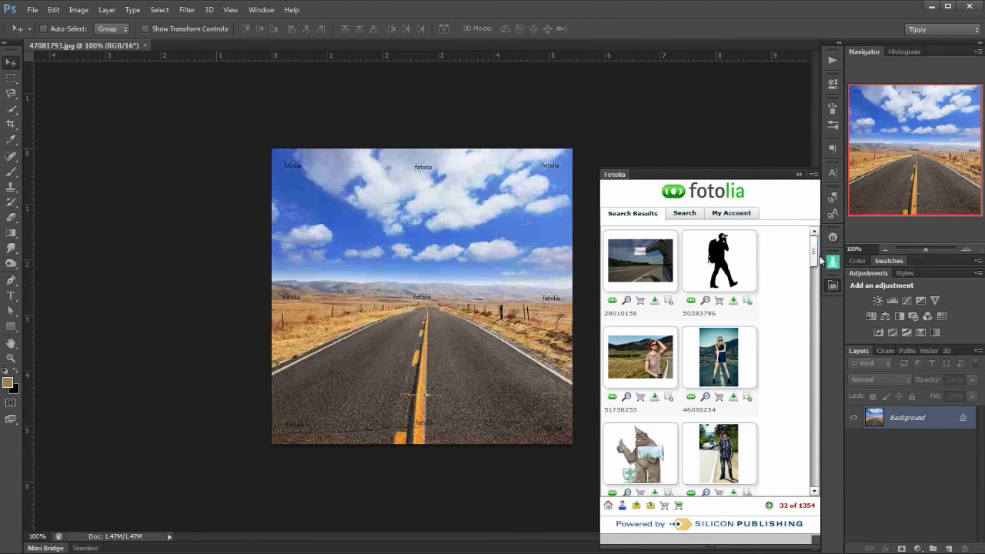
left_click_drag(814, 261, 817, 310)
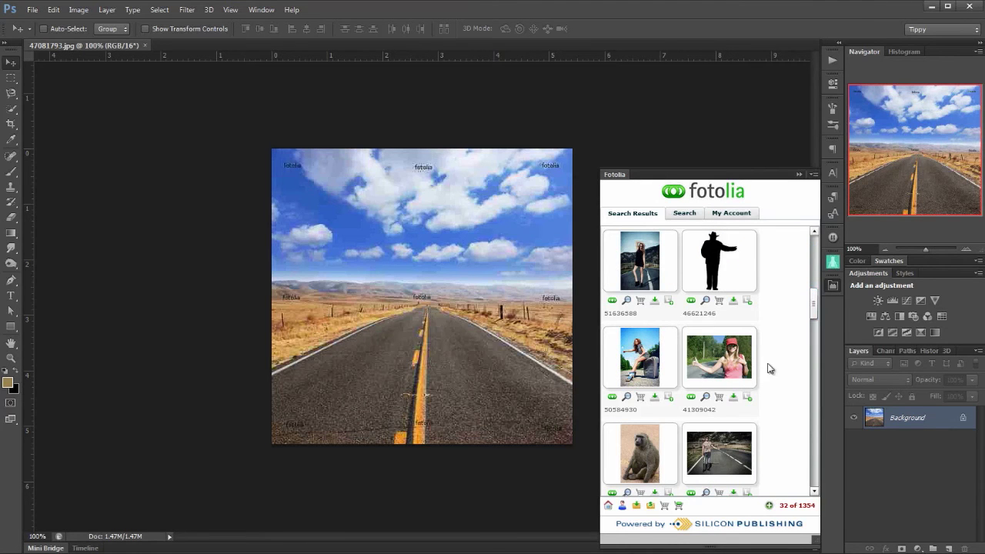
left_click(706, 396)
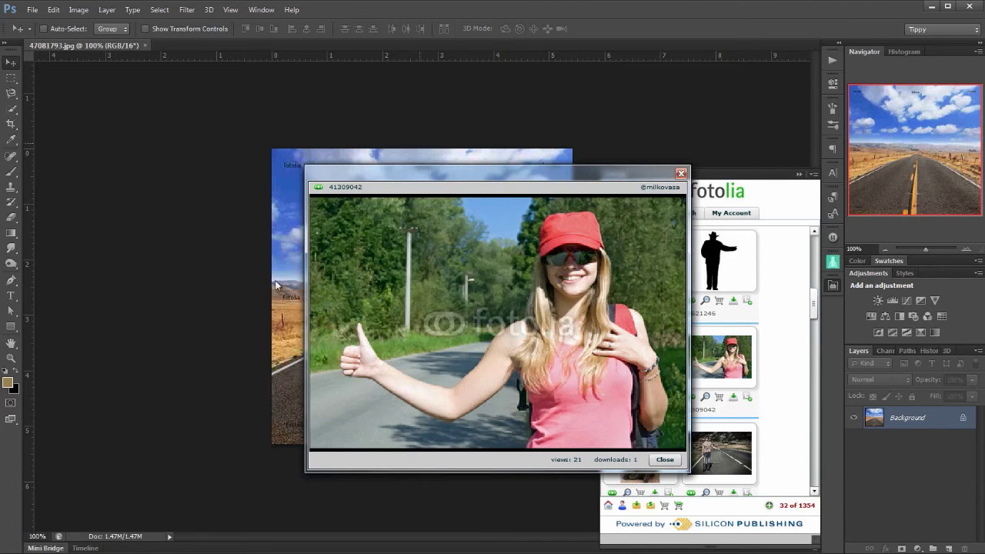
left_click(681, 173)
left_click(734, 398)
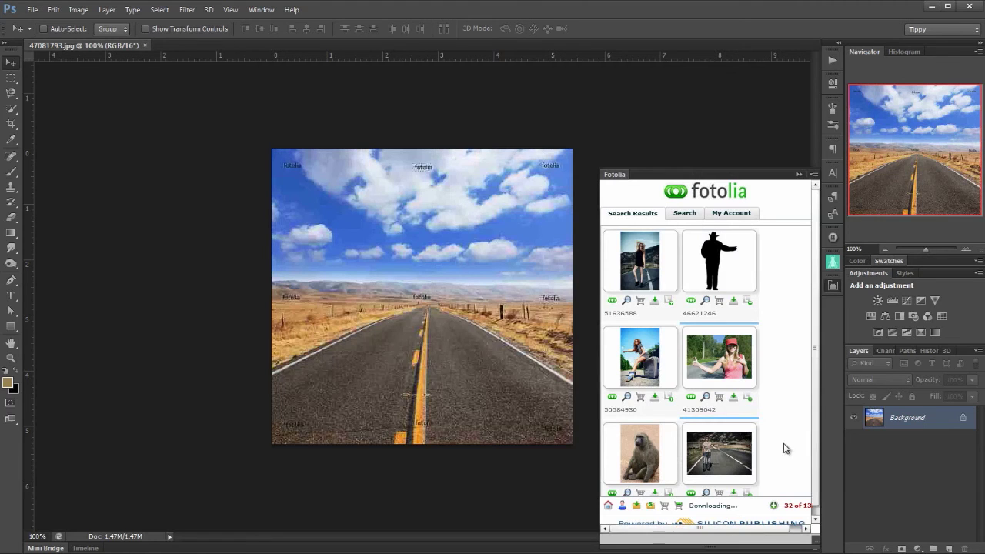
Step: Scroll the 1354 hitchhiker results and preview comp 35147053
scroll(817, 331, "down", 2)
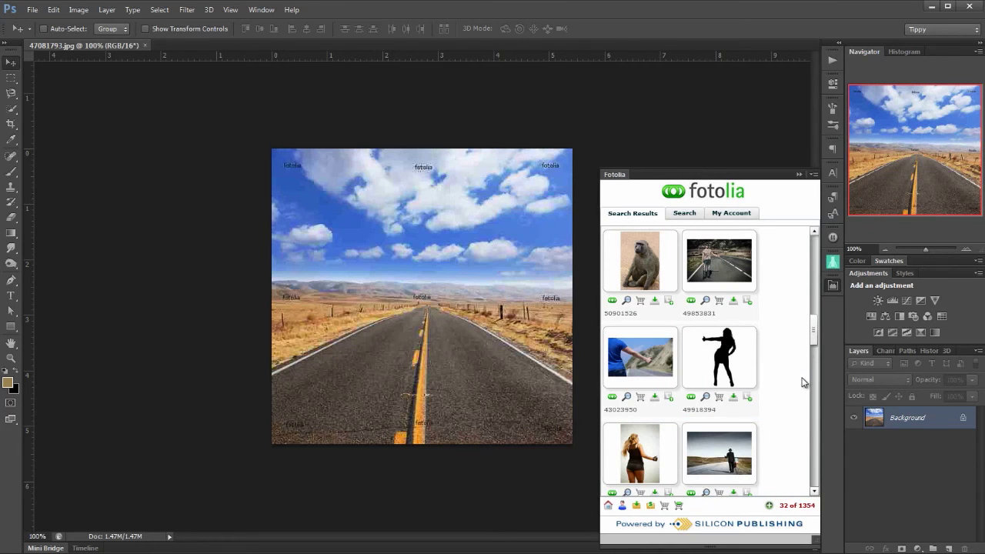
left_click_drag(814, 339, 814, 377)
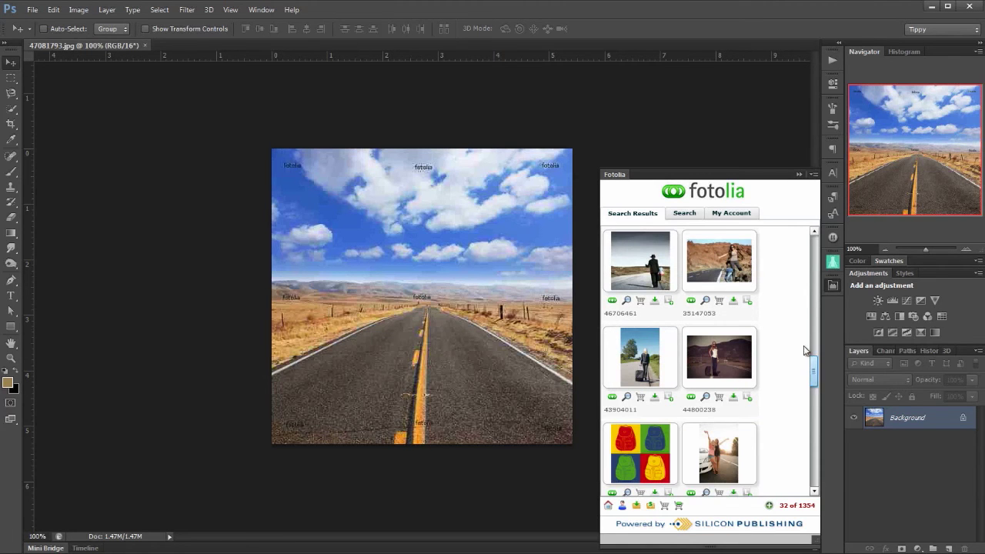
left_click(705, 301)
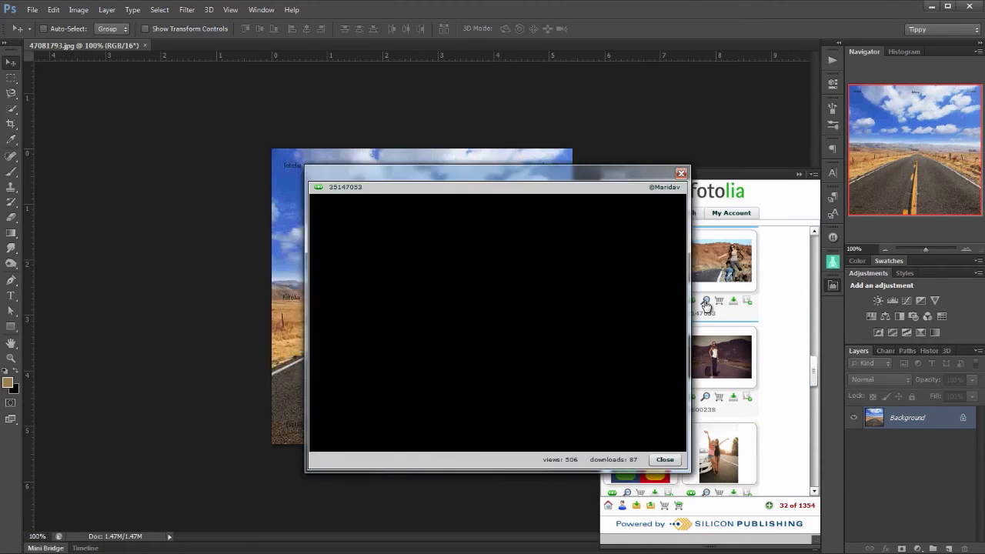
left_click(681, 174)
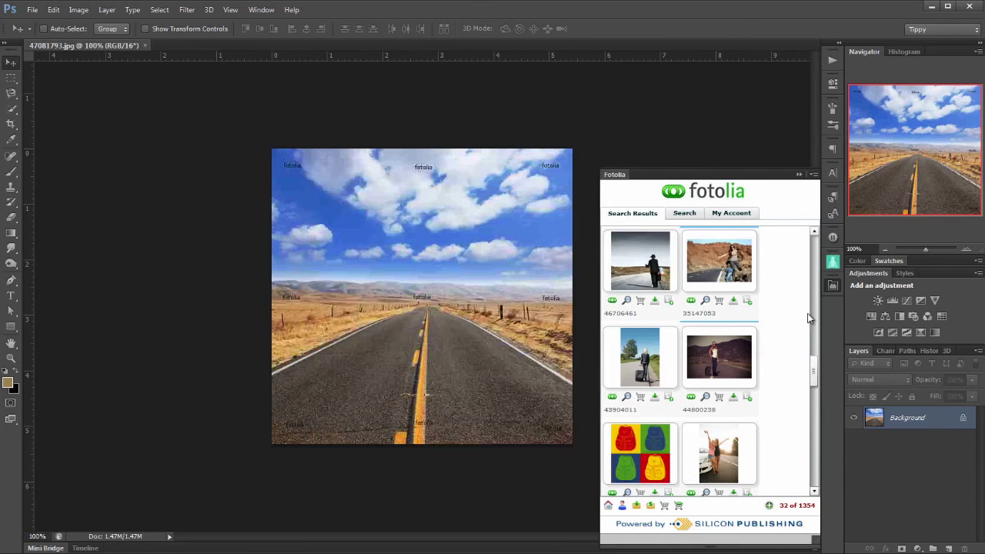
left_click_drag(813, 359, 818, 395)
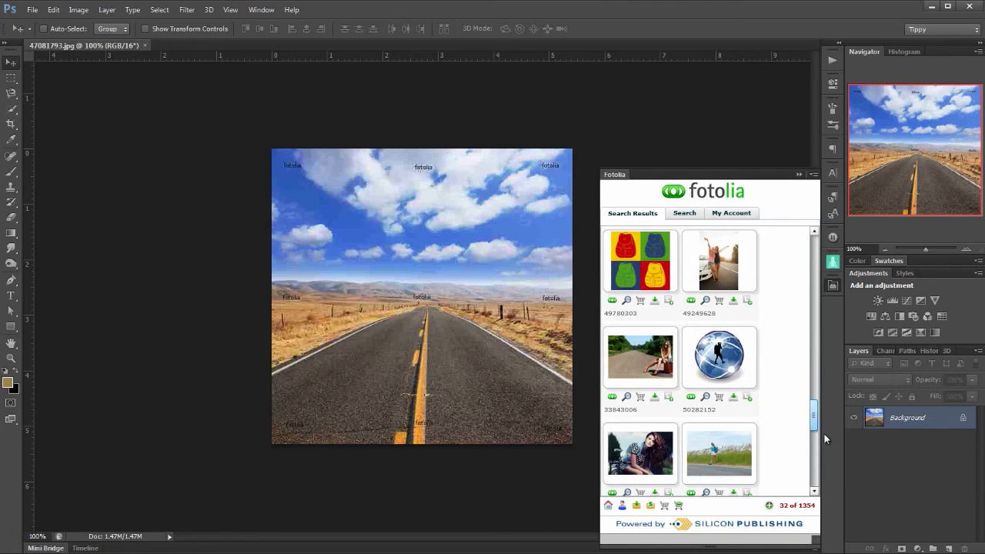
left_click_drag(824, 437, 815, 466)
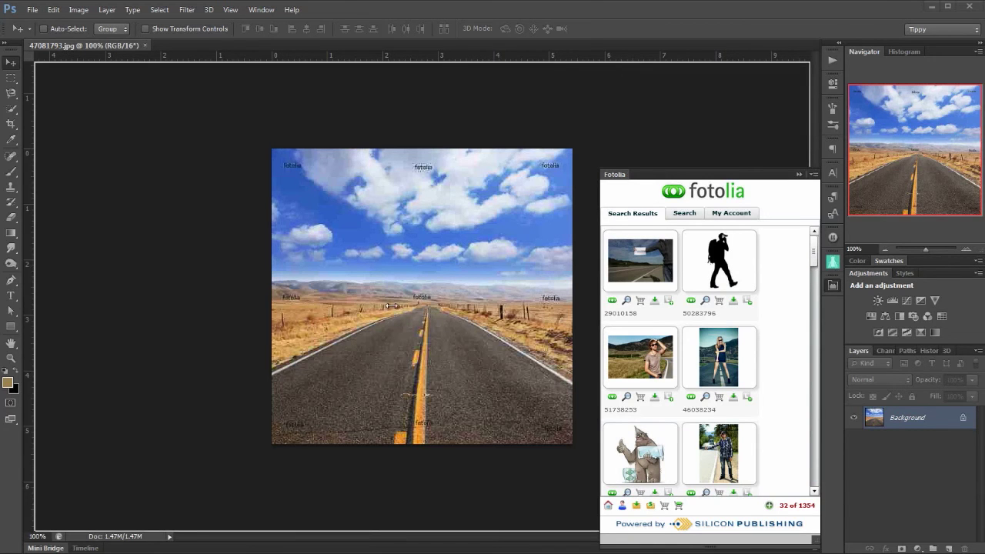
key("ctrl+shift+a")
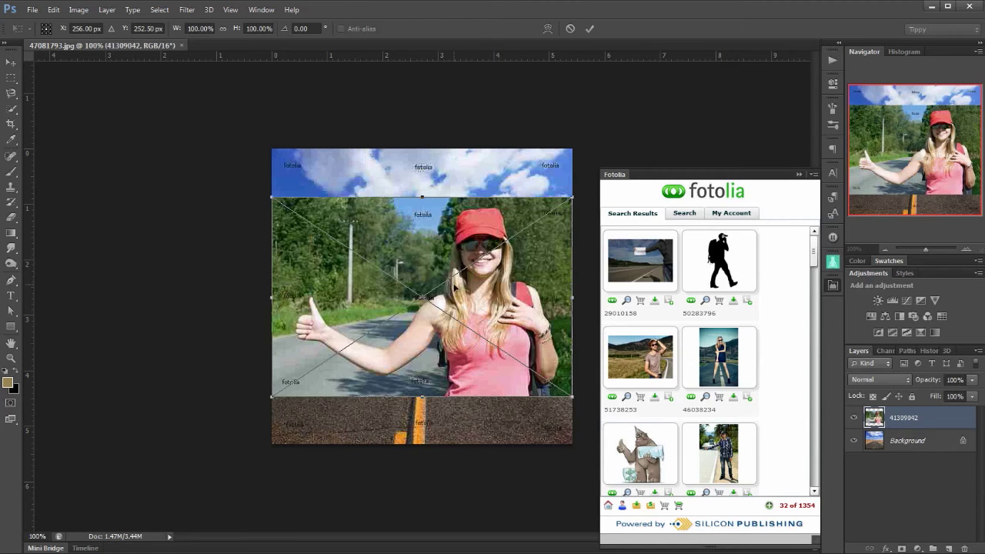
left_click_drag(454, 287, 456, 325)
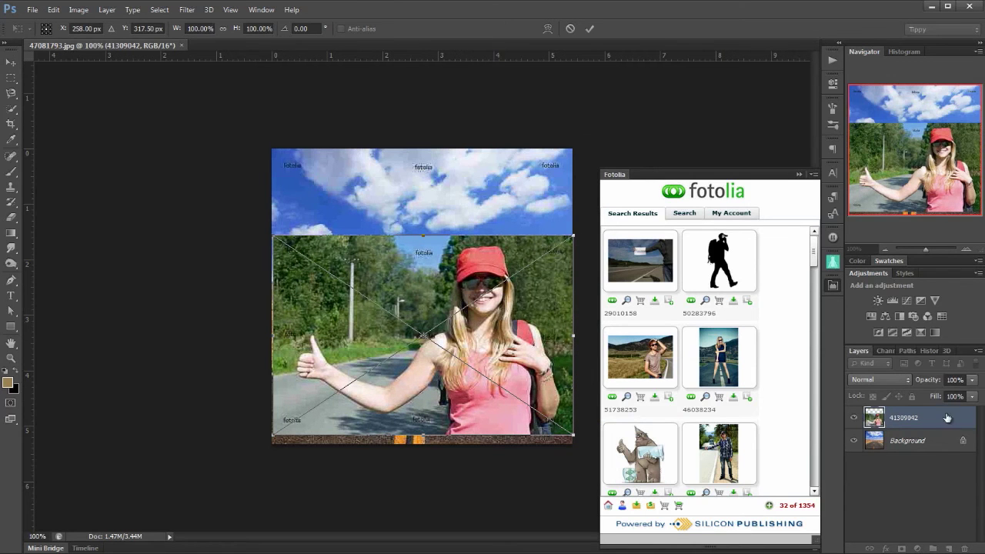
left_click_drag(928, 380, 911, 393)
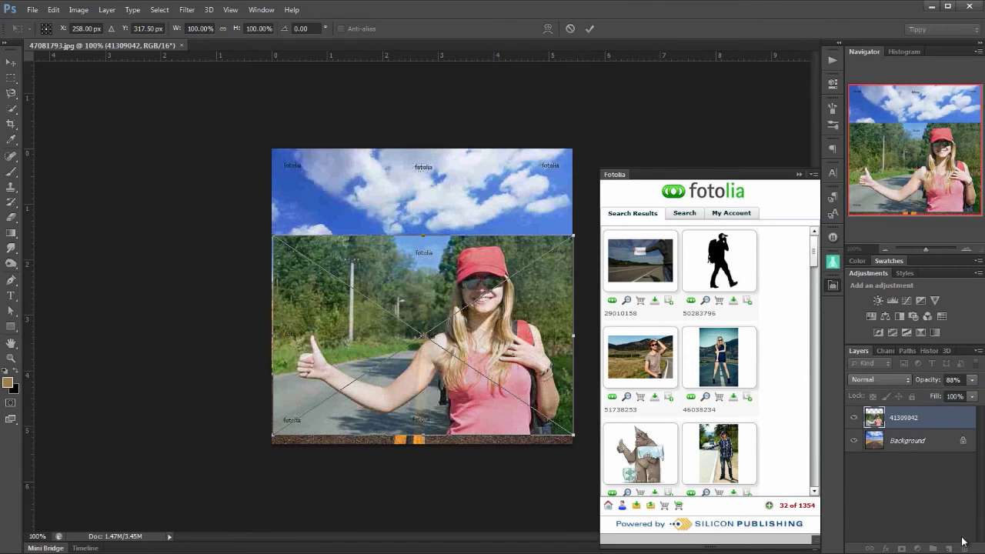
left_click(570, 28)
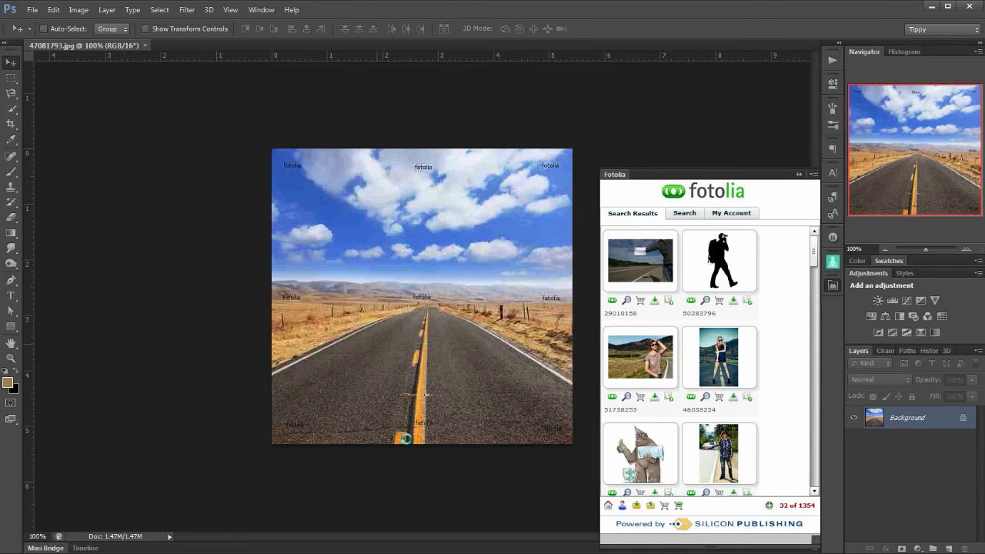
left_click_drag(477, 295, 418, 344)
mouse_move(920, 382)
left_mouse_down()
mouse_move(900, 382)
mouse_move(935, 382)
mouse_move(912, 380)
left_mouse_up()
key("Escape")
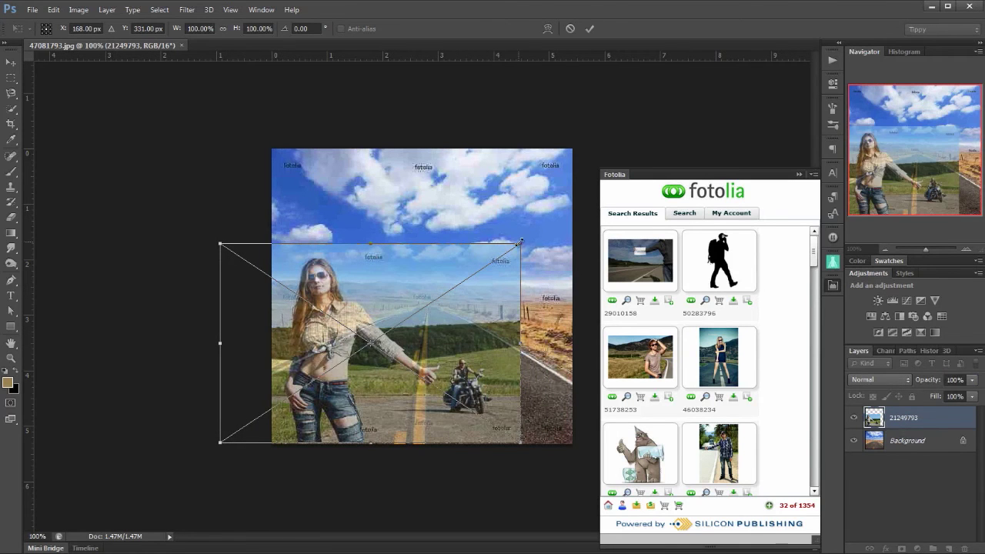
left_click_drag(521, 243, 599, 168)
left_click_drag(517, 269, 496, 270)
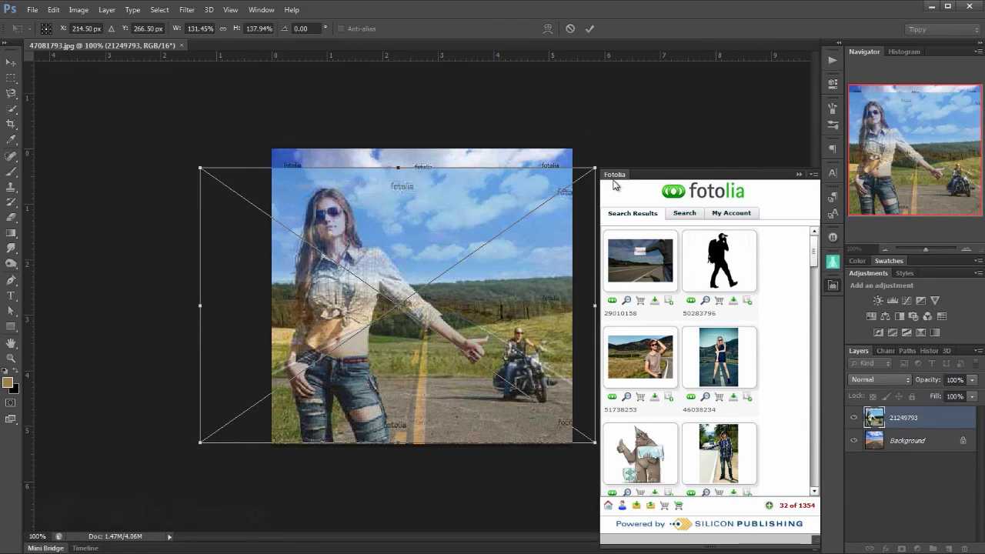
Step: Cancel the hitchhiker placement and search Fotolia for 'desert road', fixing the 'dessert' typo
left_click(571, 28)
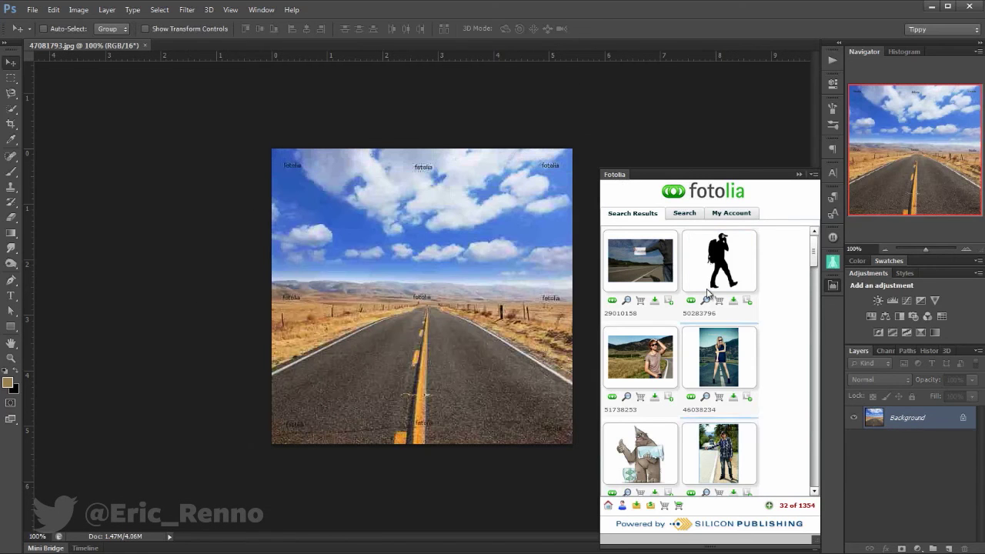
left_click(680, 213)
double_click(690, 260)
type("dessert r")
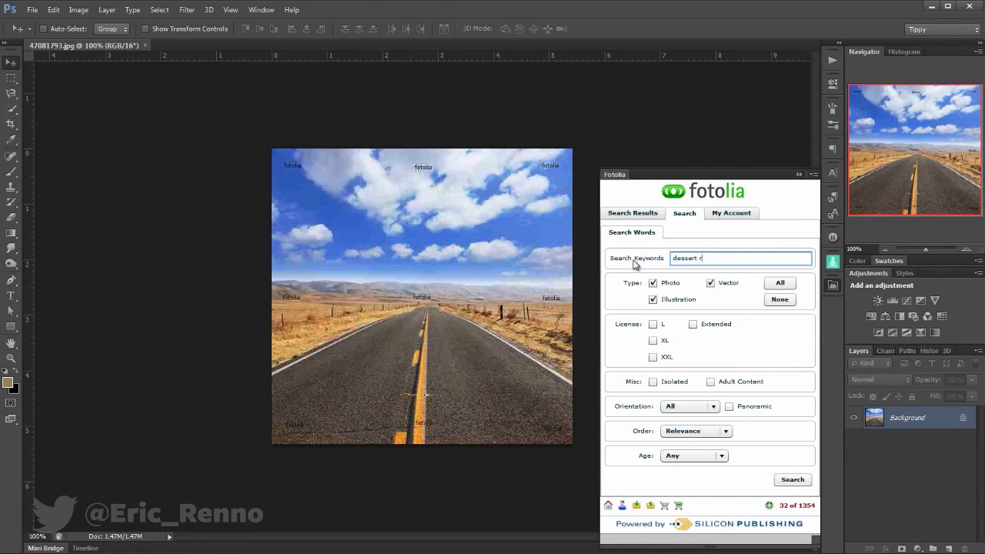
type("oad")
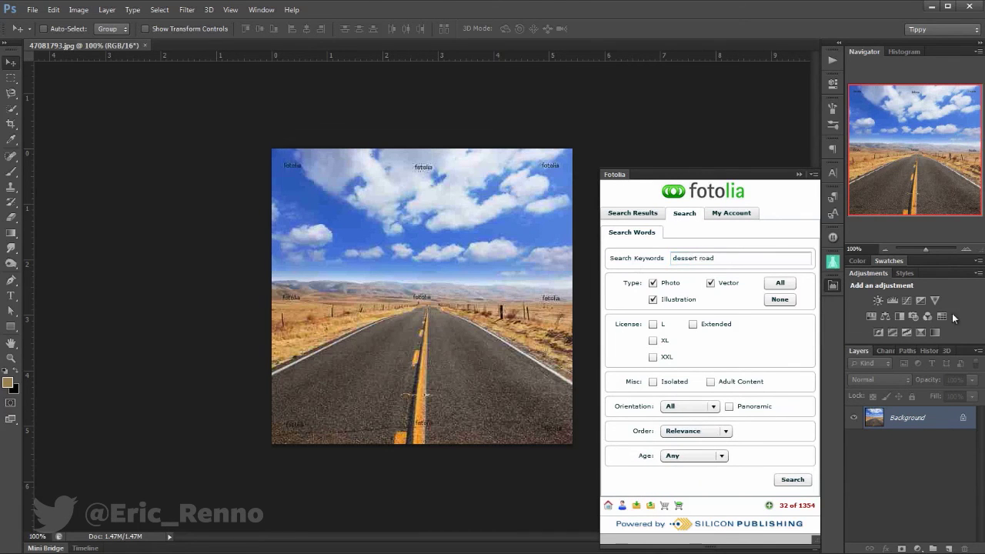
left_click(690, 258)
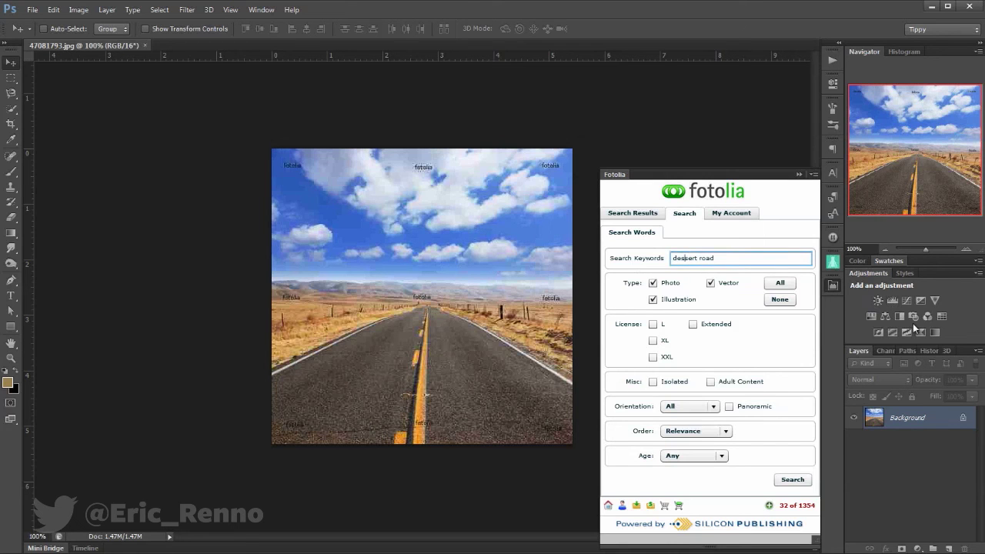
key("Delete")
key("Return")
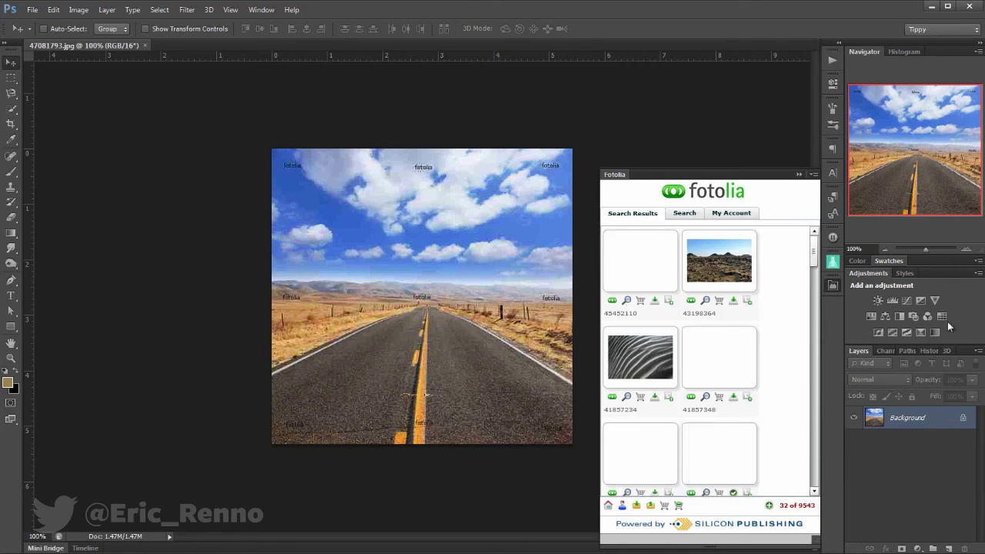
left_click_drag(813, 254, 807, 313)
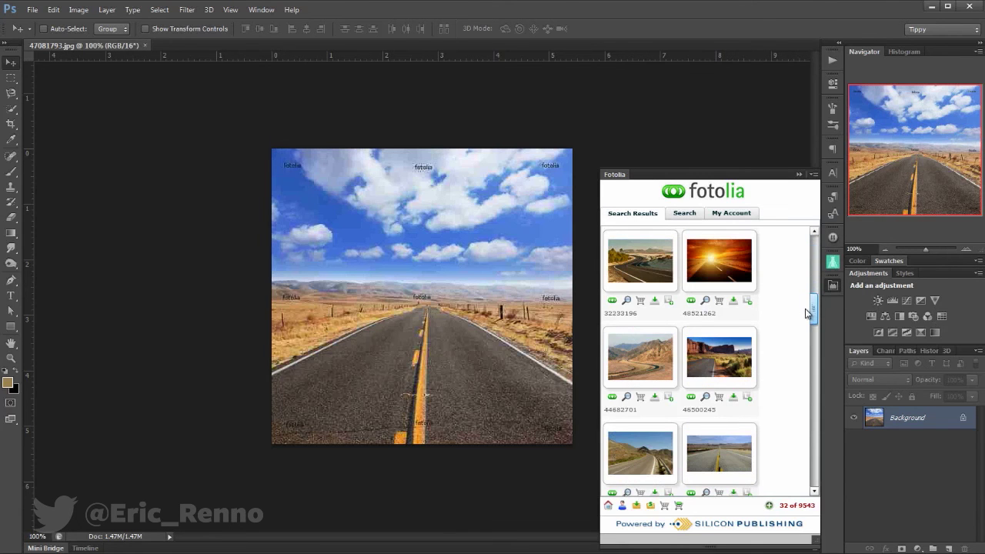
Step: Download and open red-rock road comp 46500245, then place hitchhiker comp 21249793 over it
left_click(704, 398)
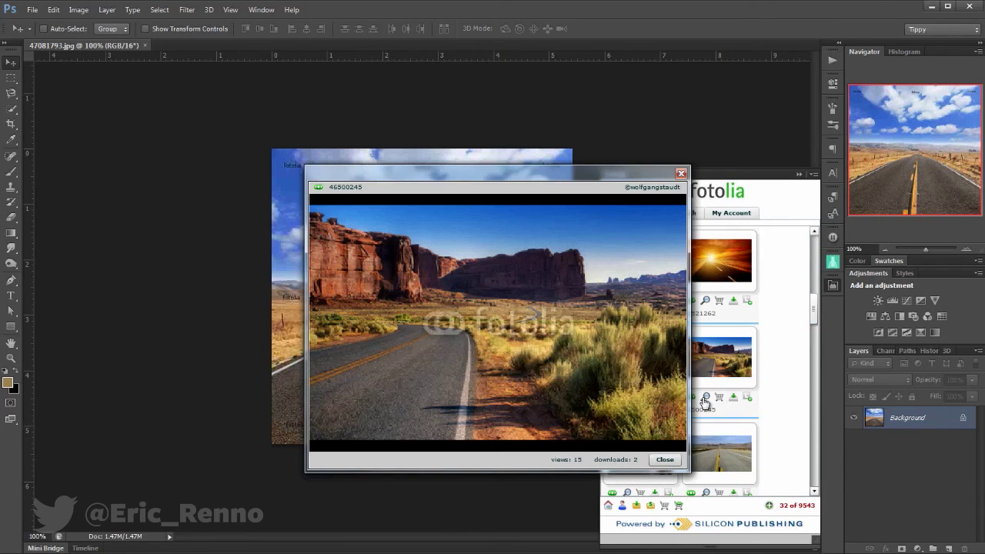
left_click(681, 173)
left_click(731, 398)
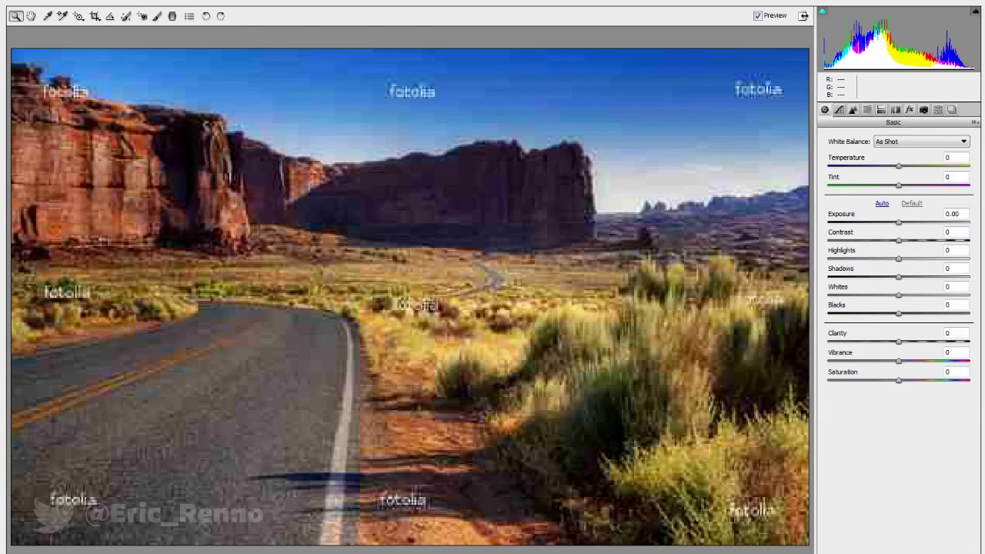
key("Return")
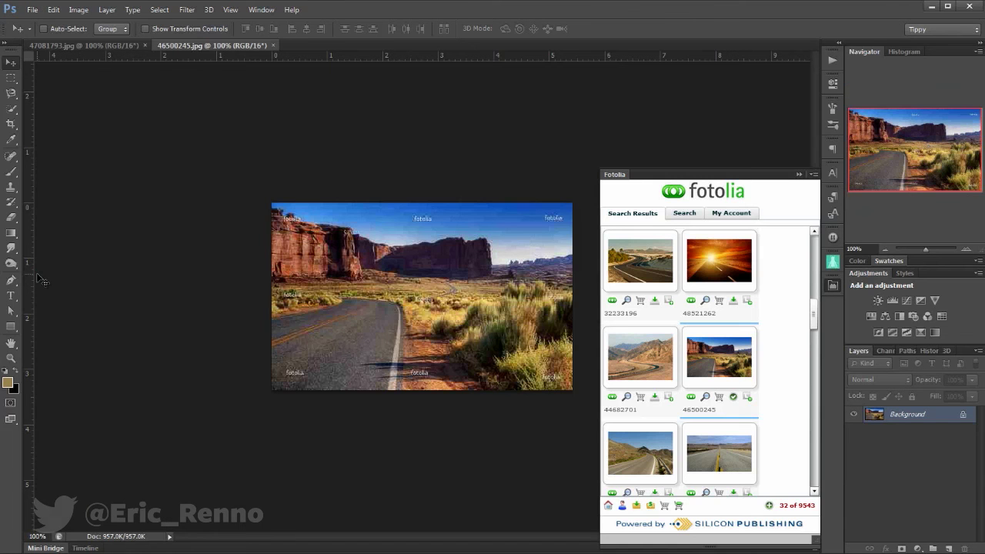
left_click_drag(638, 367, 299, 310)
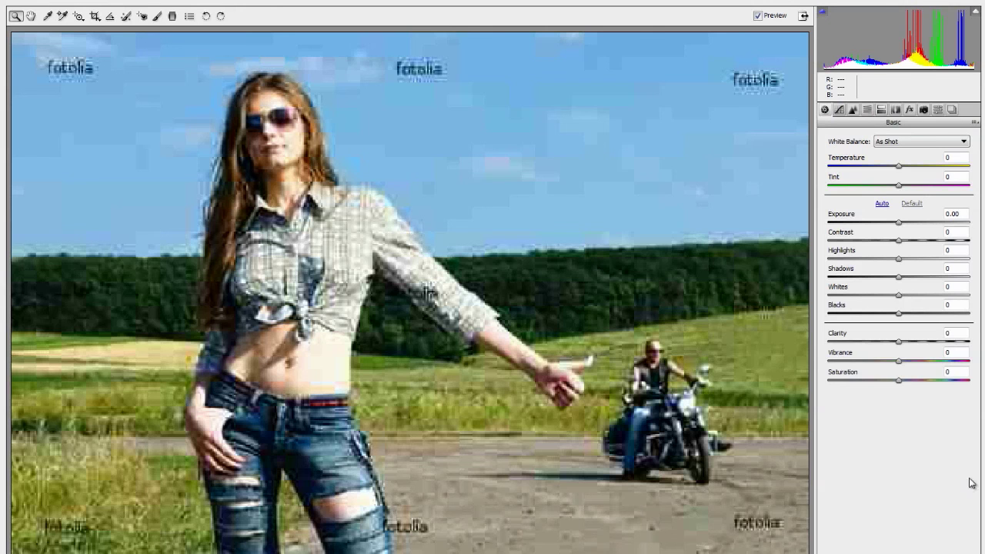
key("Return")
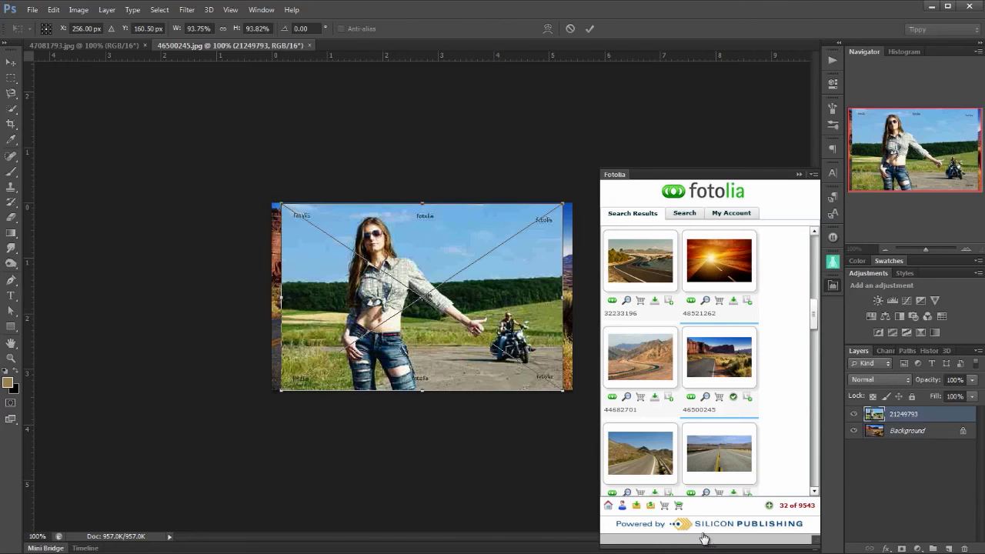
Step: Flip the placed hitchhiker photo horizontally, lowering opacity to check the desert, and commit it
right_click(516, 278)
left_click(563, 455)
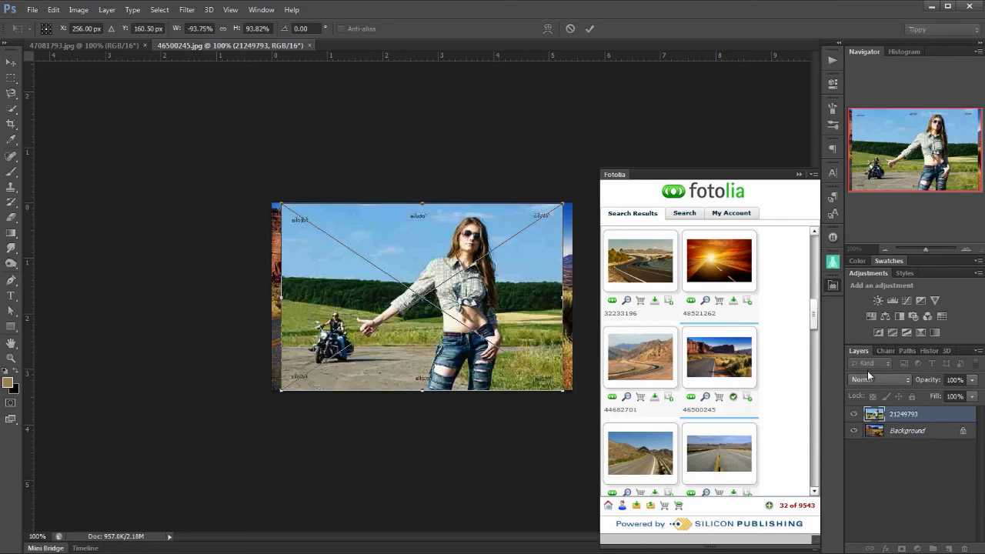
mouse_move(928, 380)
left_mouse_down()
mouse_move(897, 380)
mouse_move(937, 383)
left_mouse_up()
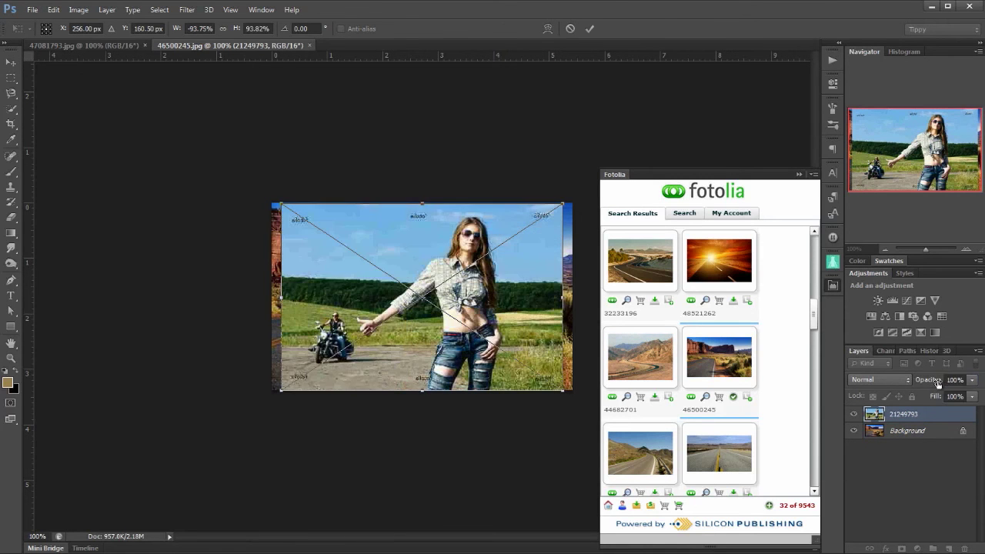
left_click(595, 27)
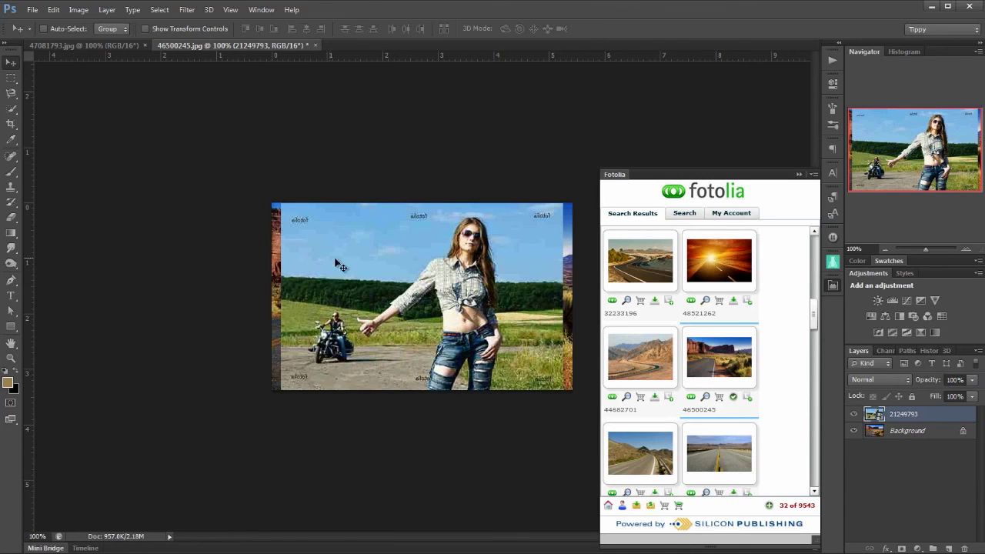
Step: Nudge the hitchhiker layer left with arrow keys and the Move tool, restoring full opacity
key("shift+Left")
key("Left")
key("Left")
key("Left")
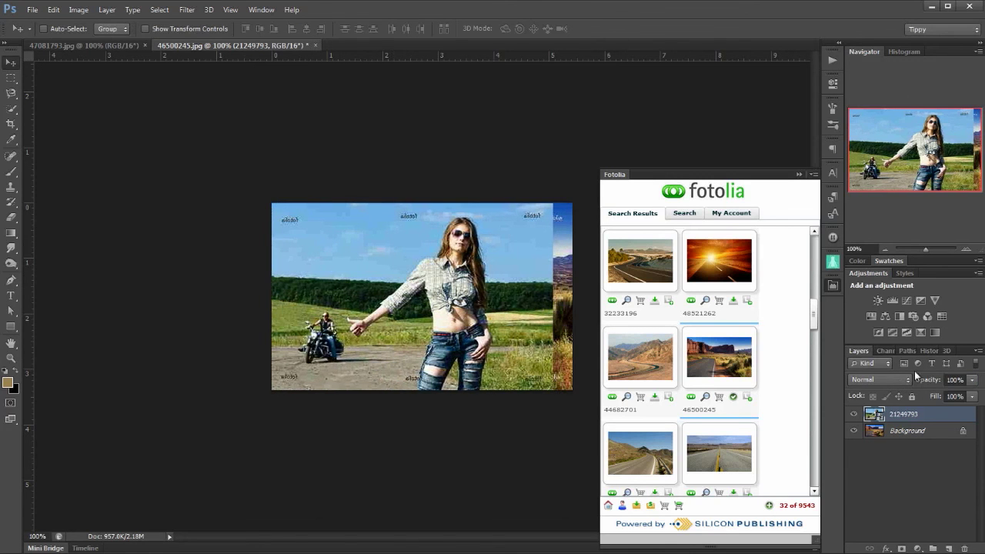
mouse_move(928, 377)
left_mouse_down()
mouse_move(889, 377)
mouse_move(928, 375)
left_mouse_up()
left_click_drag(444, 307, 427, 304)
Step: Quick-select the hitchhiking woman from head to legs, trimming stray background near her hair
left_click(11, 108)
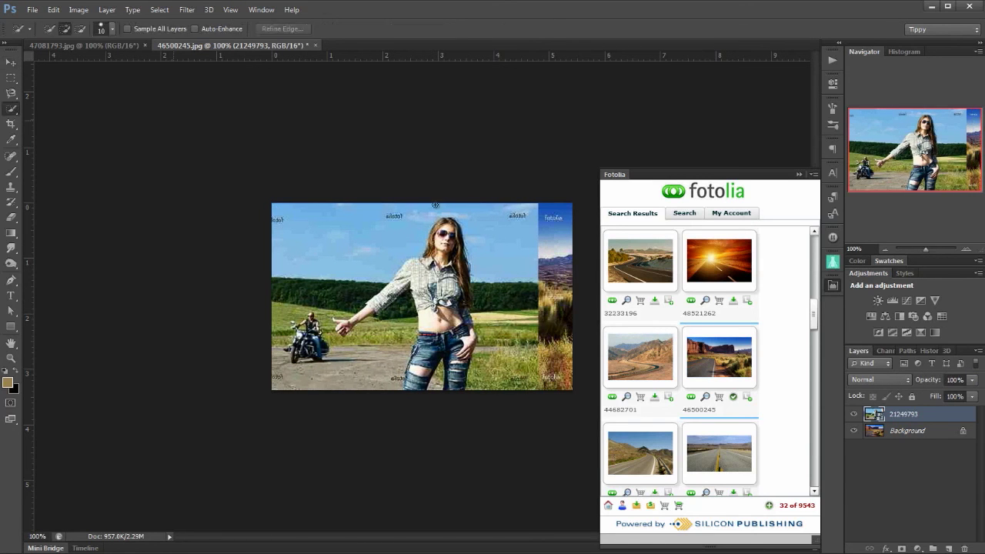
left_click_drag(440, 307, 415, 379)
left_click_drag(464, 330, 457, 288)
mouse_move(378, 304)
left_mouse_down()
mouse_move(358, 322)
mouse_move(338, 321)
mouse_move(370, 319)
left_mouse_up()
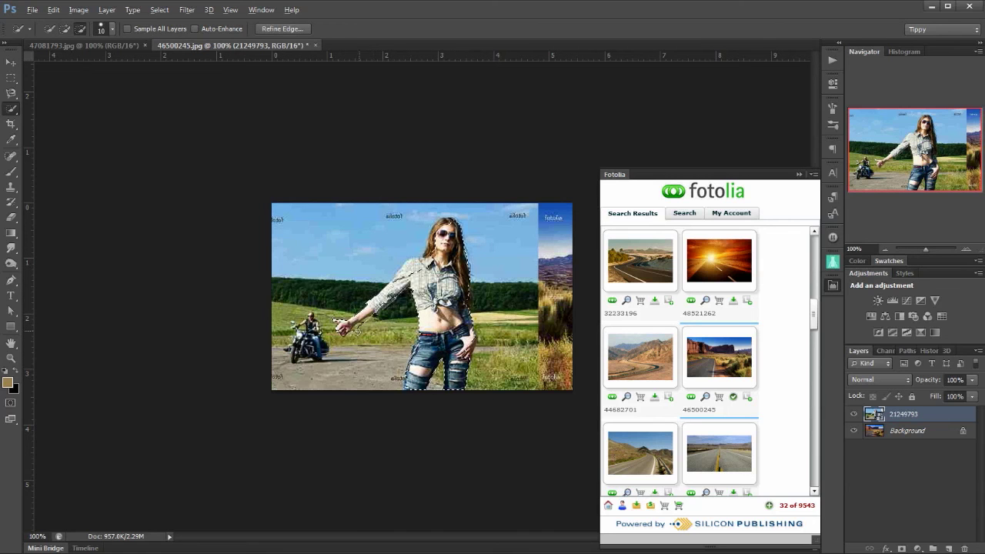
left_click(428, 224, "alt")
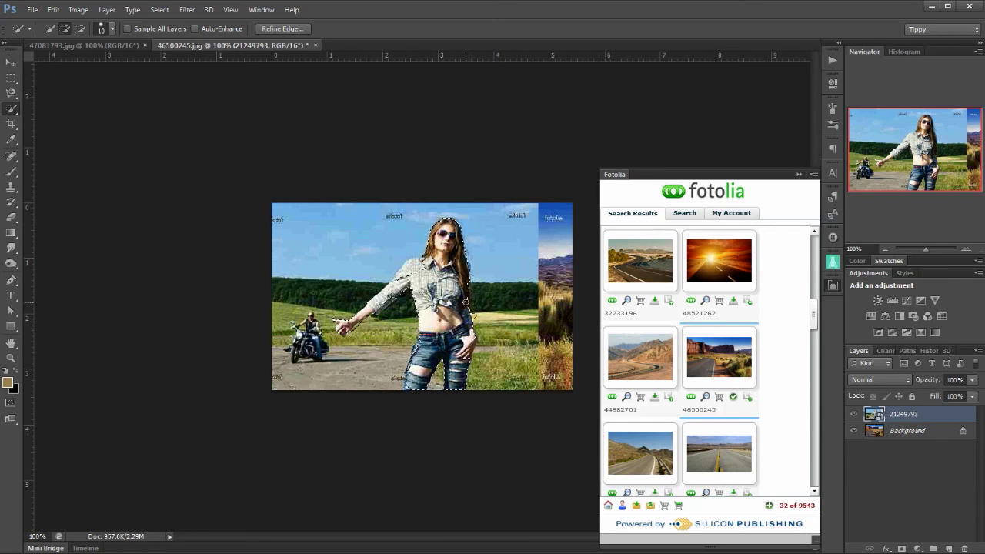
left_click_drag(453, 312, 418, 324)
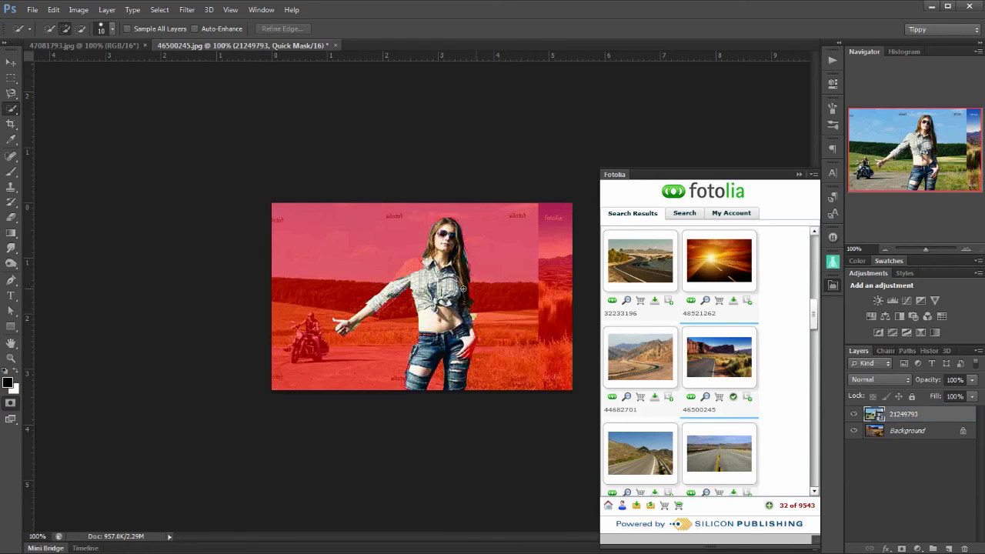
Step: Check the woman's selection as a red Quick Mask overlay
key("q")
key("q")
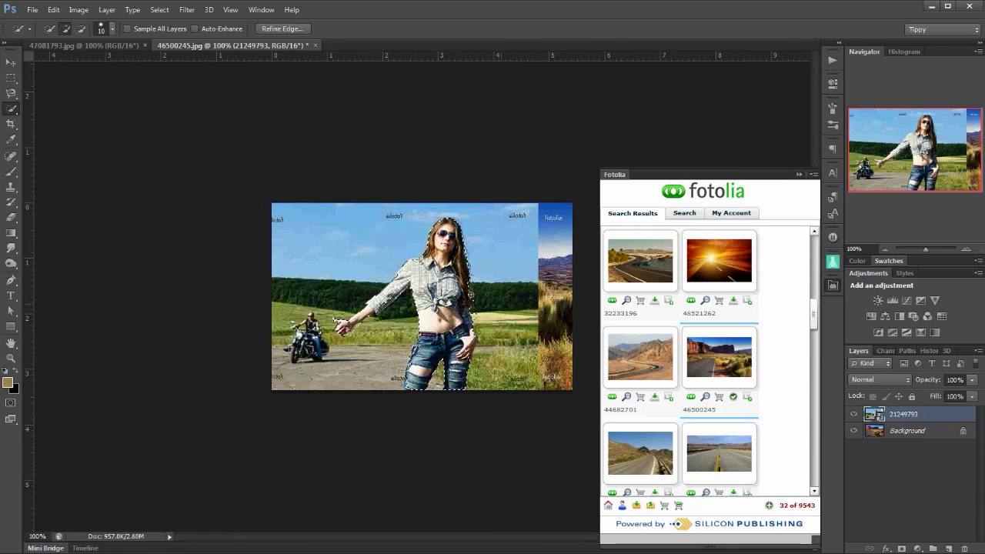
key("q")
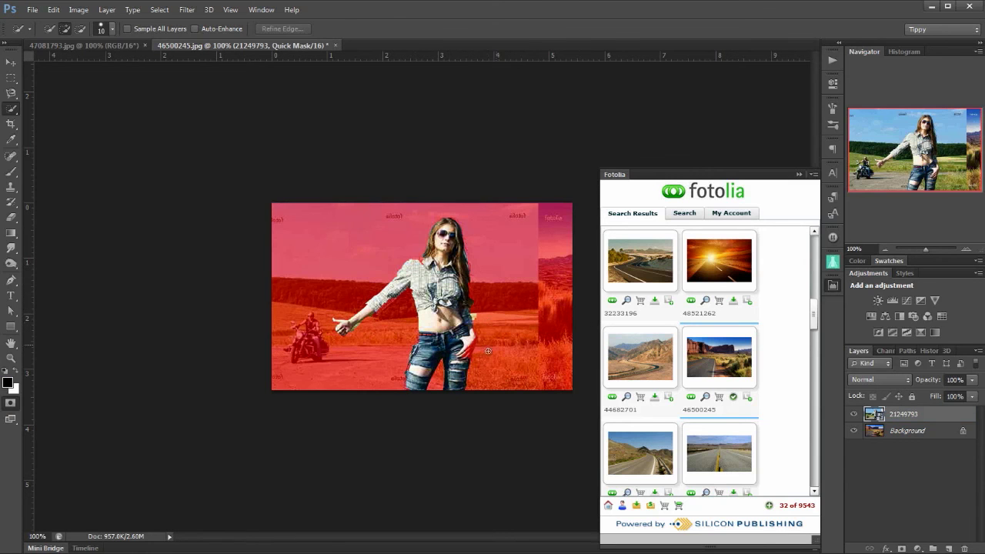
key("q")
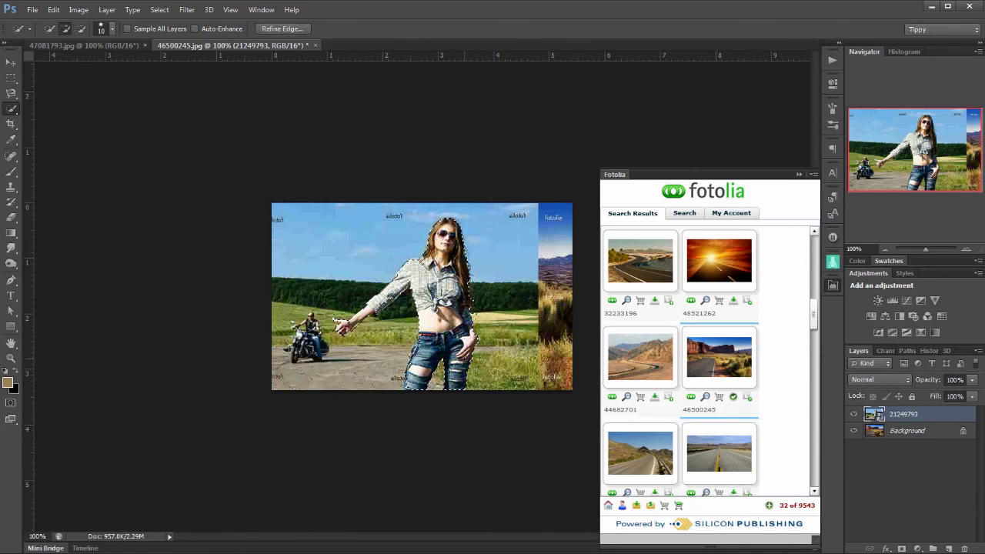
key("q")
key("q")
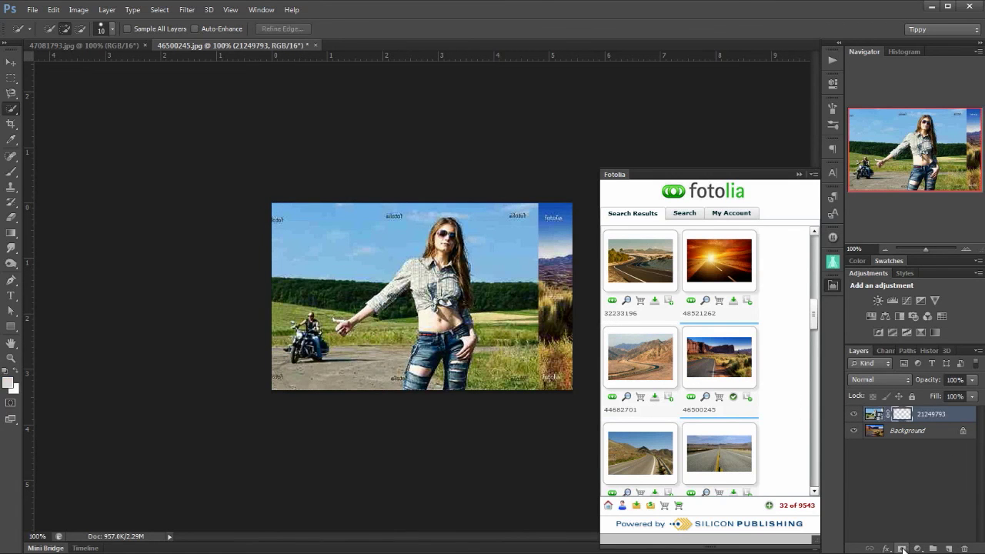
Step: Mask the hitchhiker layer to the selected woman and nudge her into place on the road
left_click(902, 548)
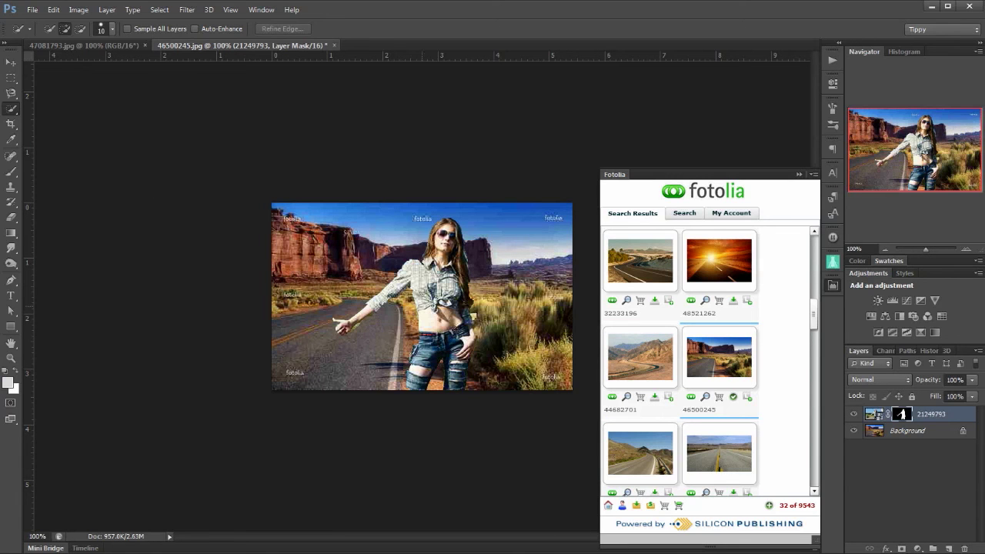
key("v")
mouse_move(413, 296)
left_mouse_down()
mouse_move(427, 301)
mouse_move(416, 311)
left_mouse_up()
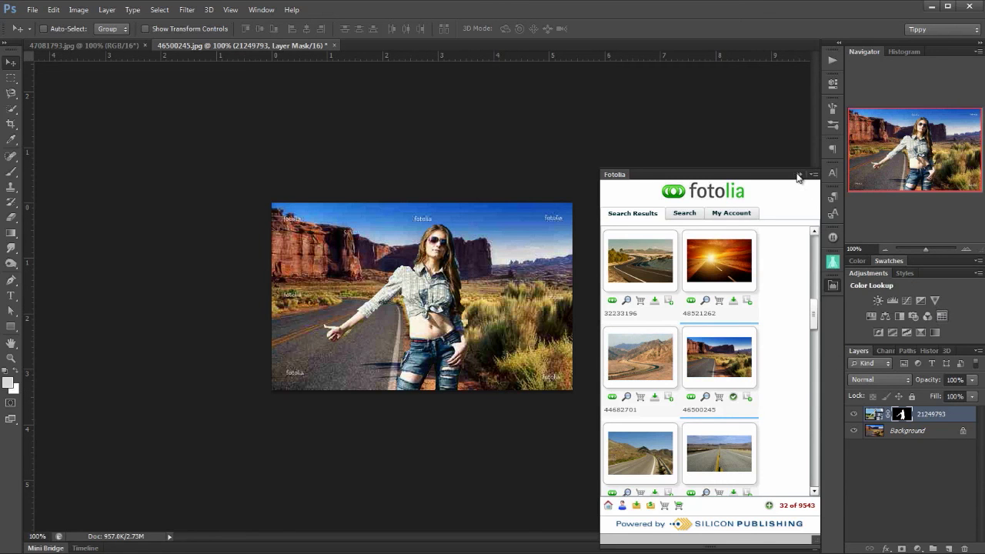
Step: Add a Color Lookup adjustment using Moonlight.3DL, then collapse its Properties panel
left_click(720, 112)
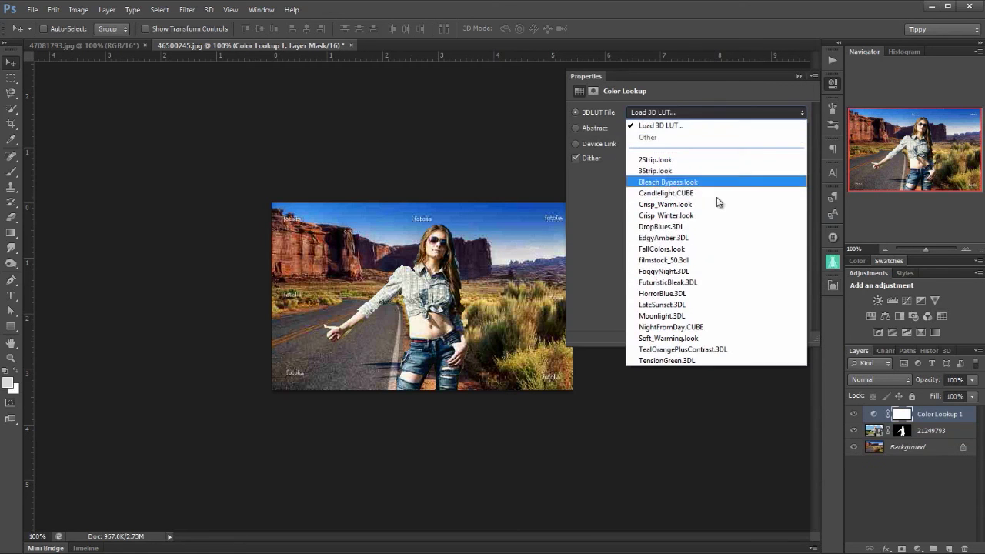
left_click(691, 315)
left_click(800, 76)
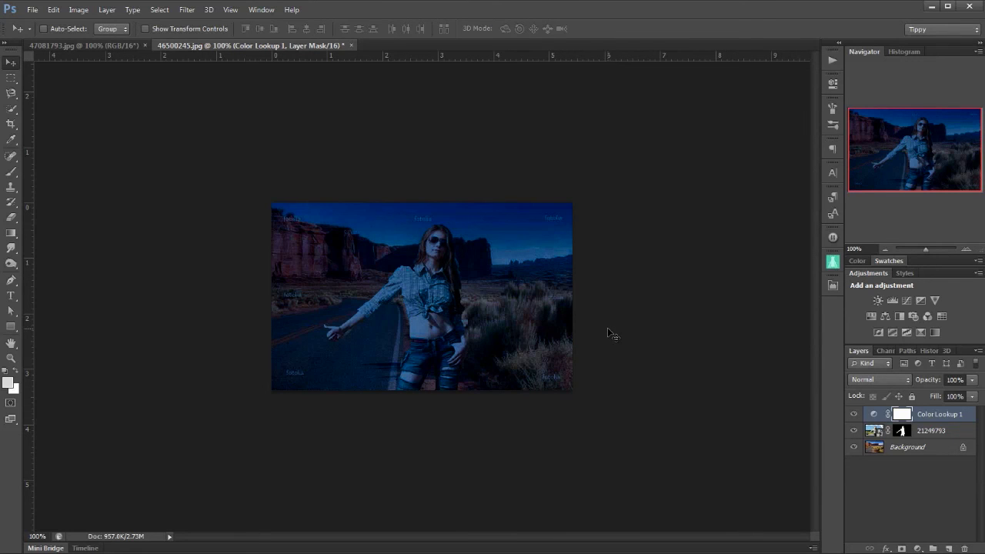
Step: Log in to Fotolia, open the Comp Folder, and add comps 21249793 and 46500245 to the cart
left_click(831, 288)
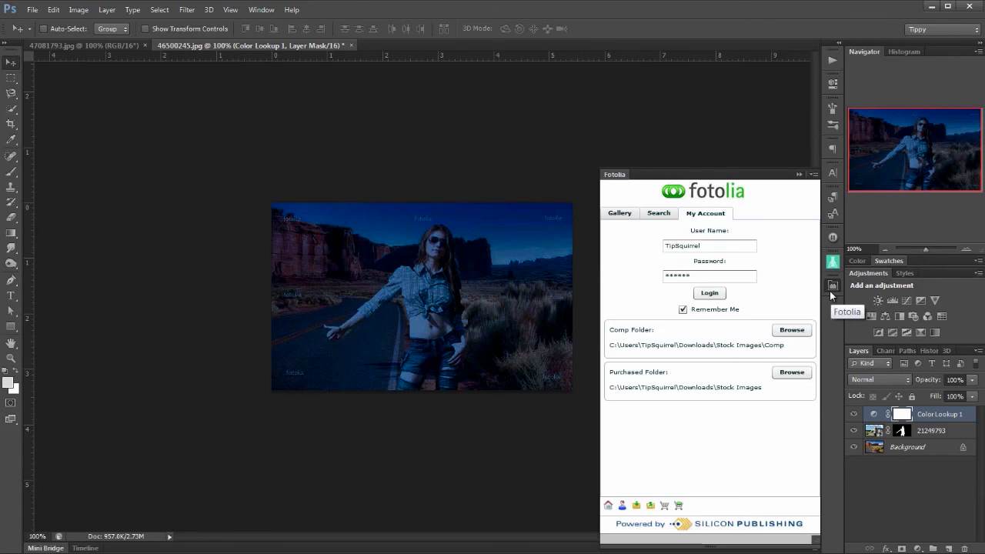
left_click(709, 293)
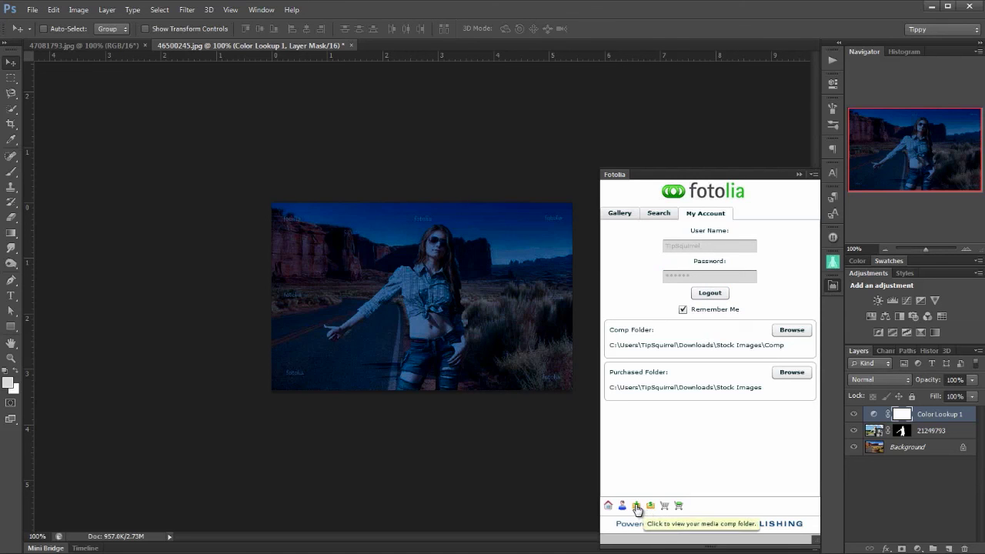
left_click(637, 506)
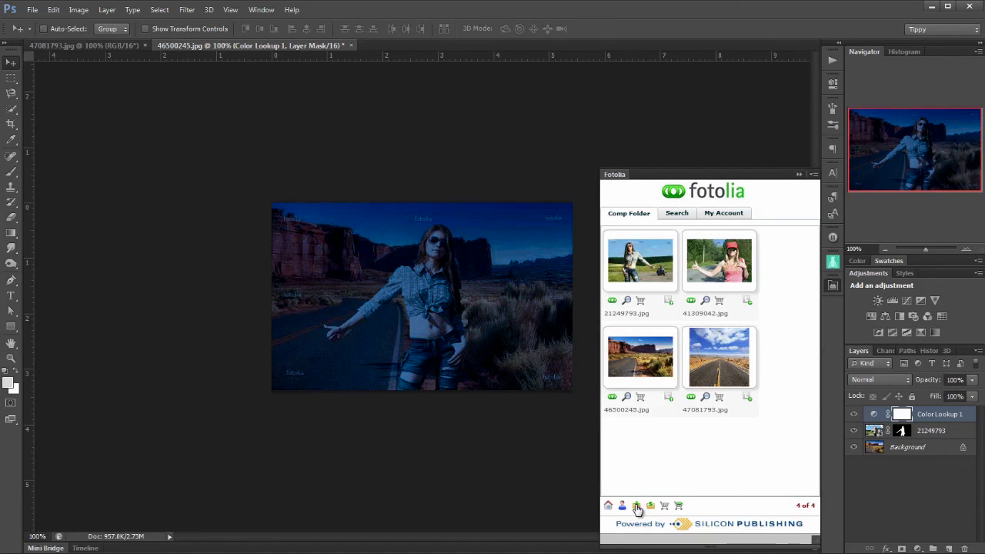
left_click(640, 301)
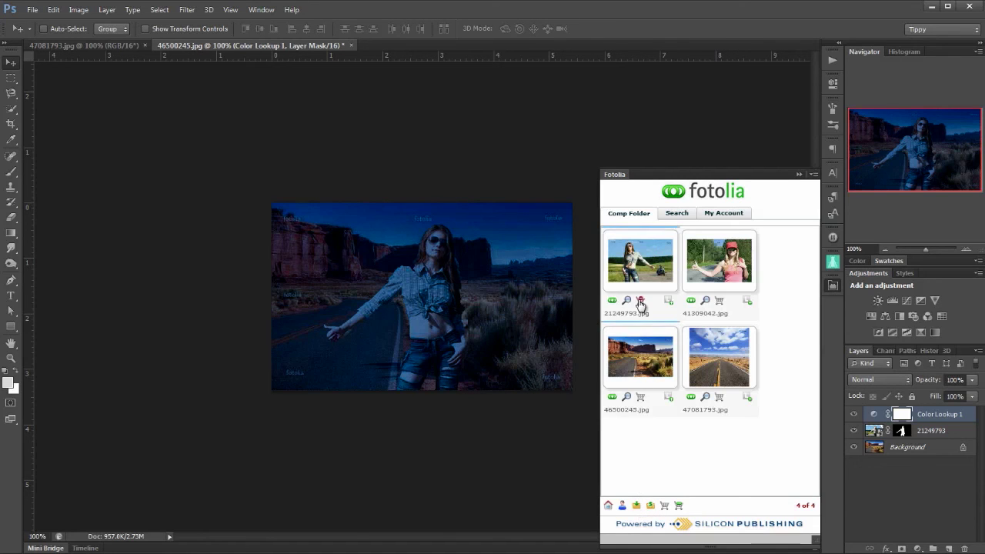
left_click(640, 397)
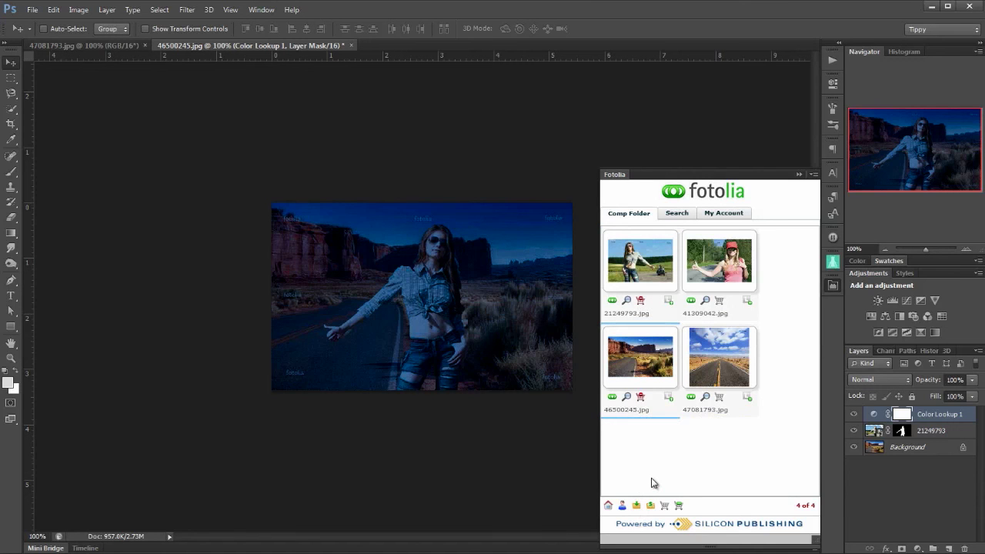